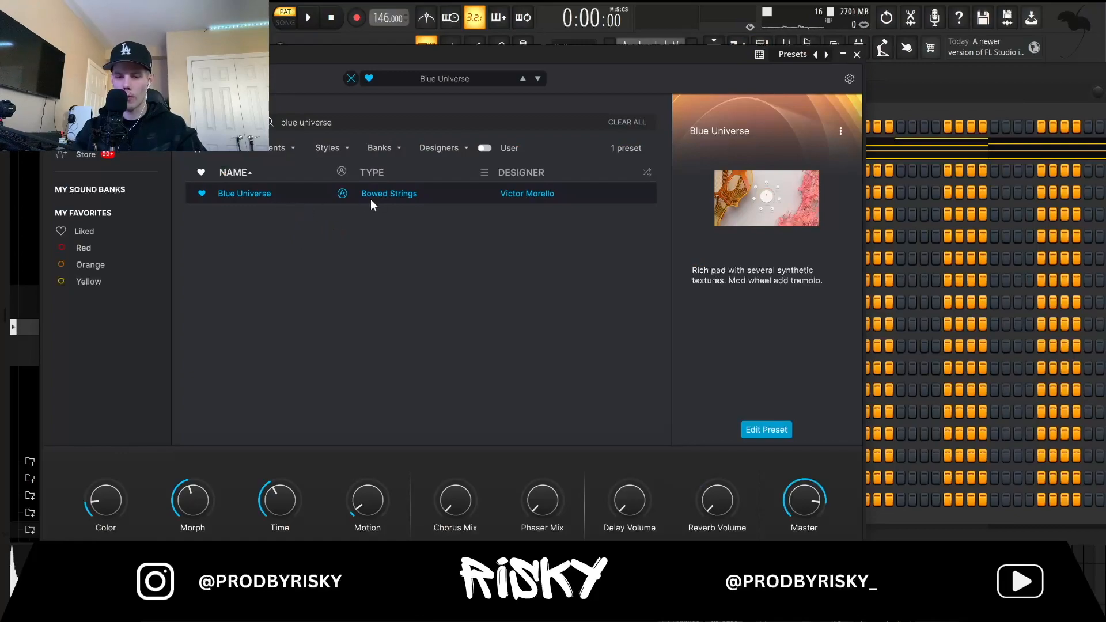
# Try moving the opening D#6 note of the Analog Lab V melody down one octave in the piano roll.
pyautogui.click(857, 54)
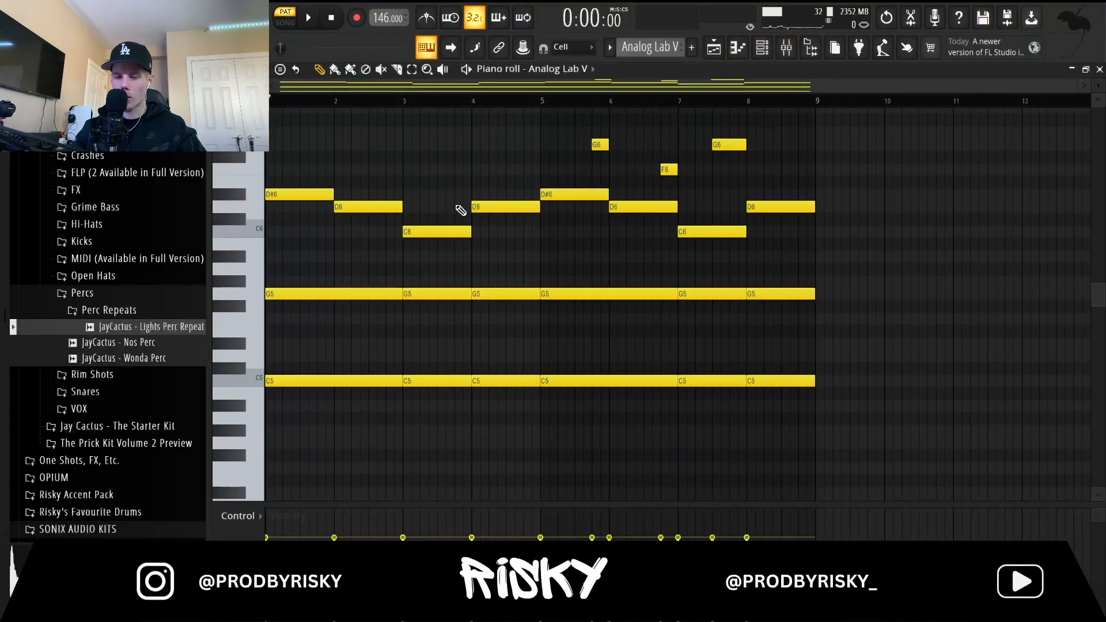
pyautogui.scroll(1, 460, 211)
pyautogui.moveTo(311, 246); pyautogui.dragTo(299, 205)
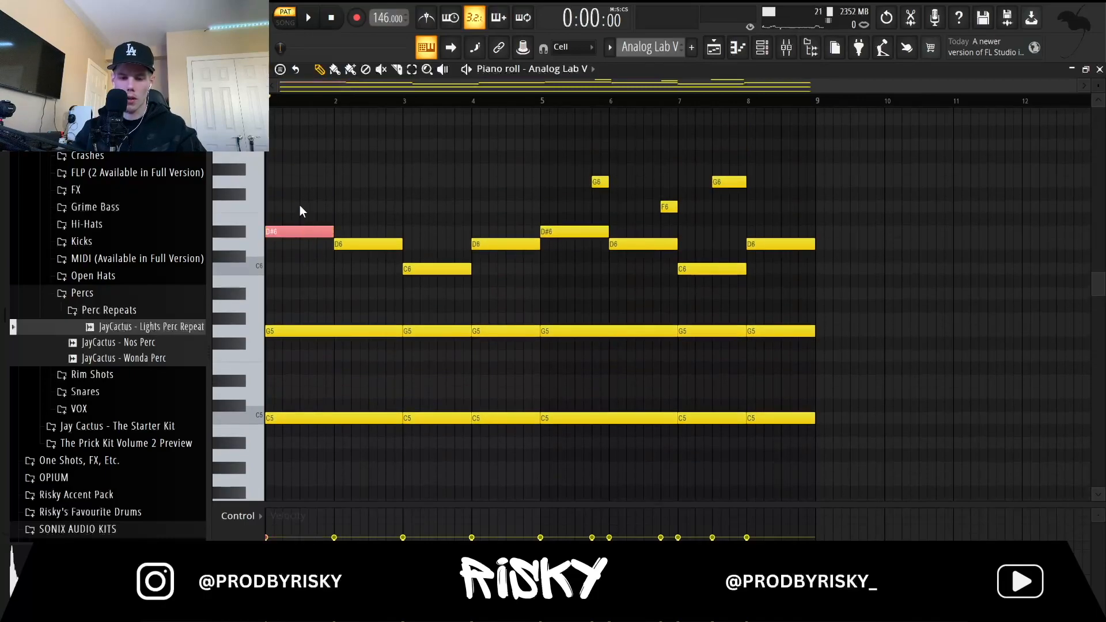
pyautogui.hotkey('ctrl', 'Down')
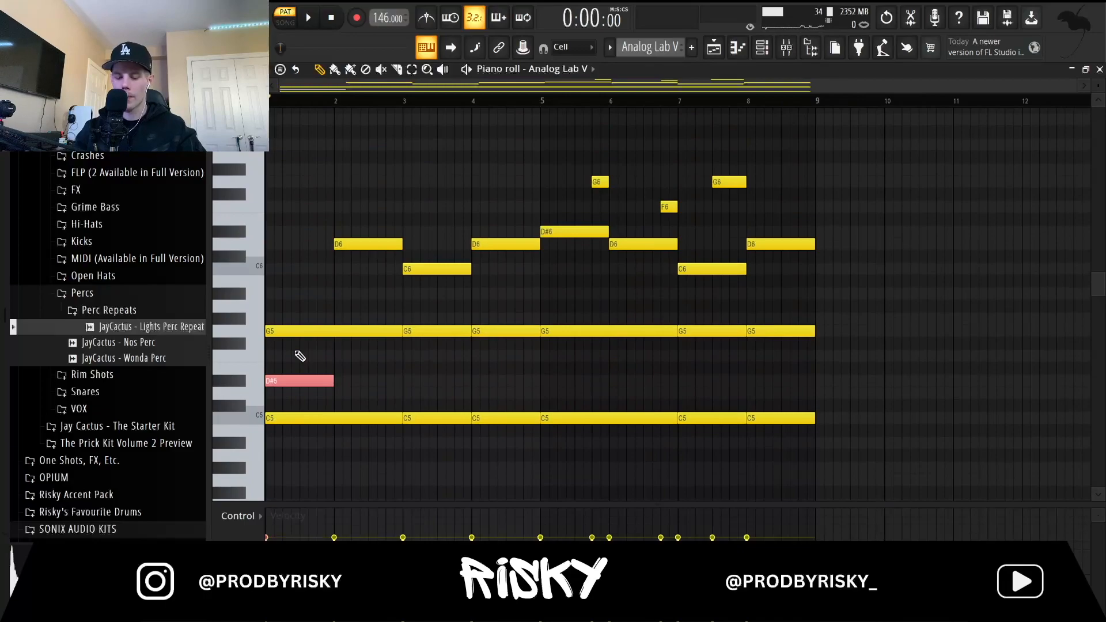
pyautogui.hotkey('ctrl', 'Up')
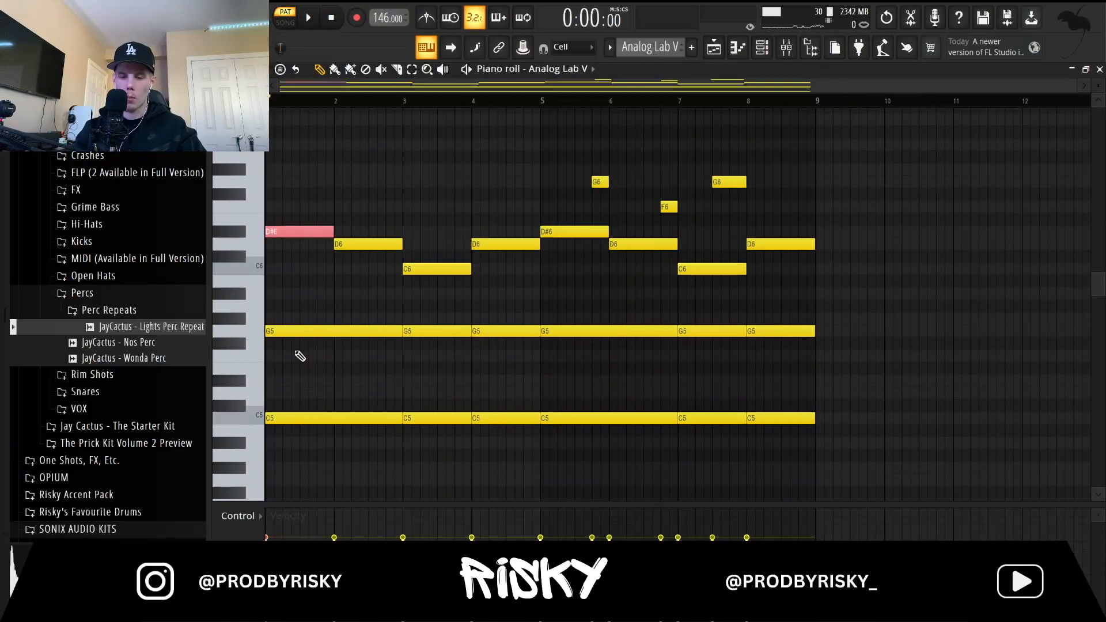
pyautogui.rightClick(325, 214)
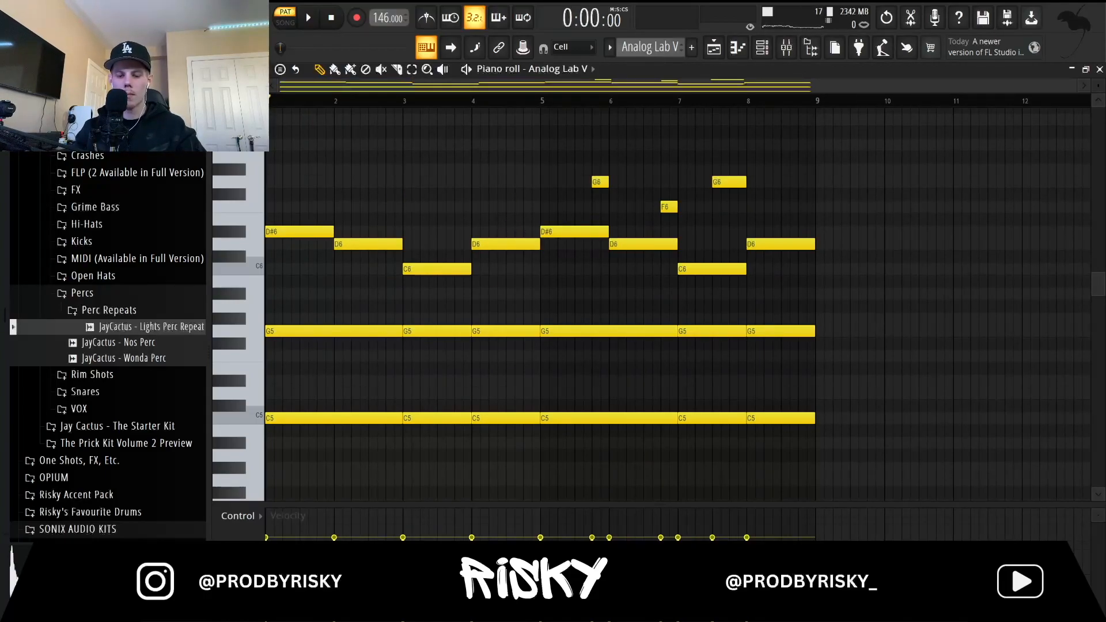
# Play back the Analog Lab V melody and check the instrument's Blue Universe preset.
pyautogui.press('space')
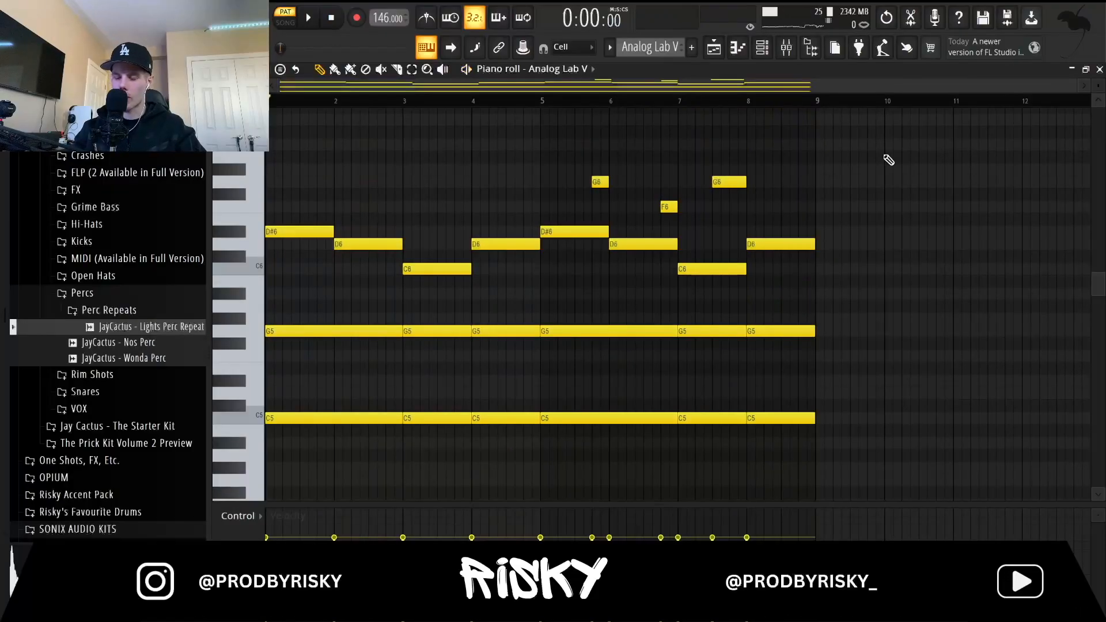
pyautogui.scroll(-2, 843, 264)
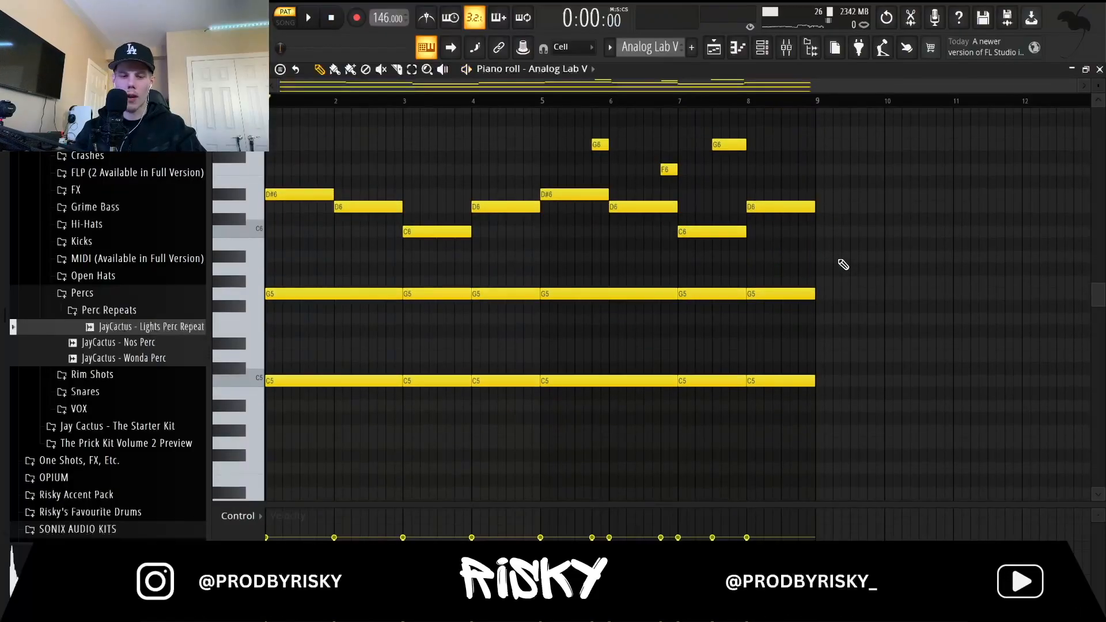
pyautogui.click(762, 47)
pyautogui.click(358, 152)
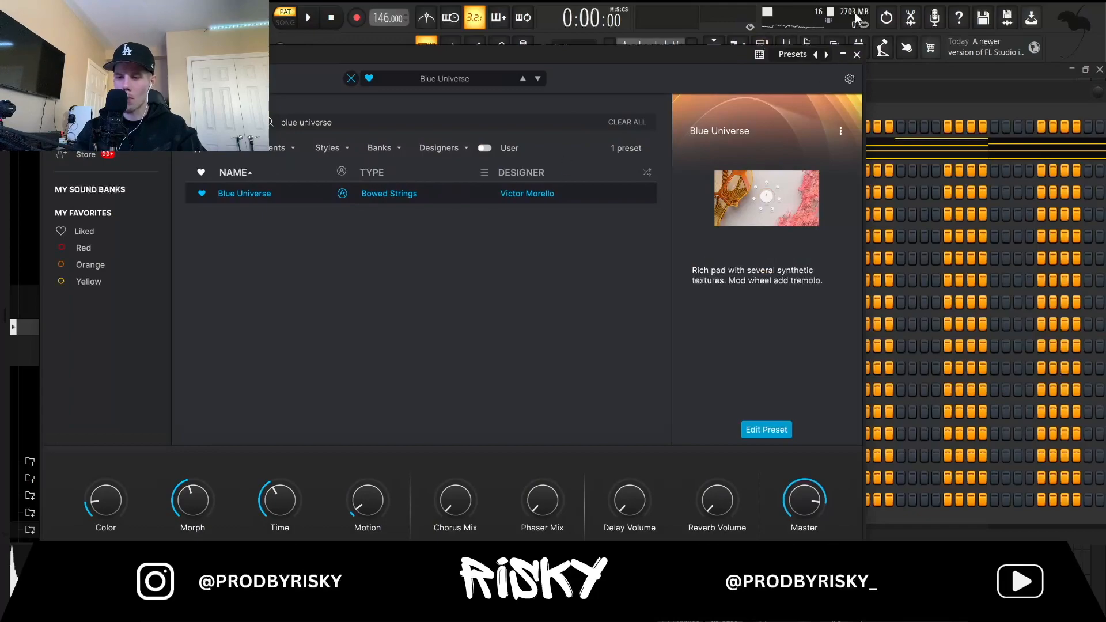
pyautogui.click(857, 54)
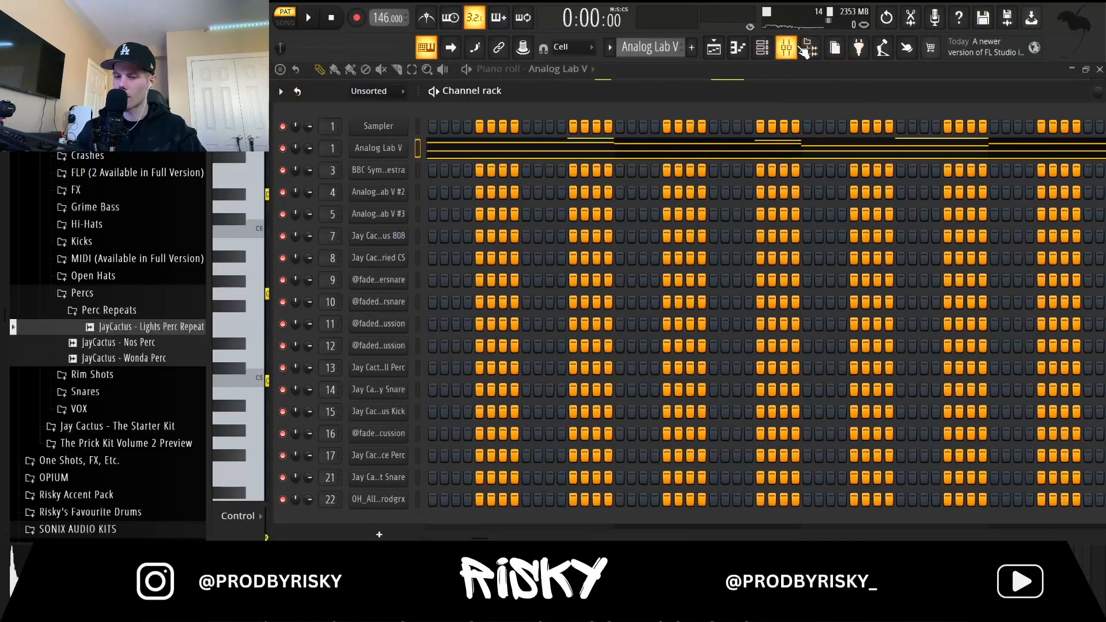
# Review the Fruity parametric EQ 2 and Fruity Reeverb 2 settings on mixer Insert 1.
pyautogui.click(787, 48)
pyautogui.click(1008, 115)
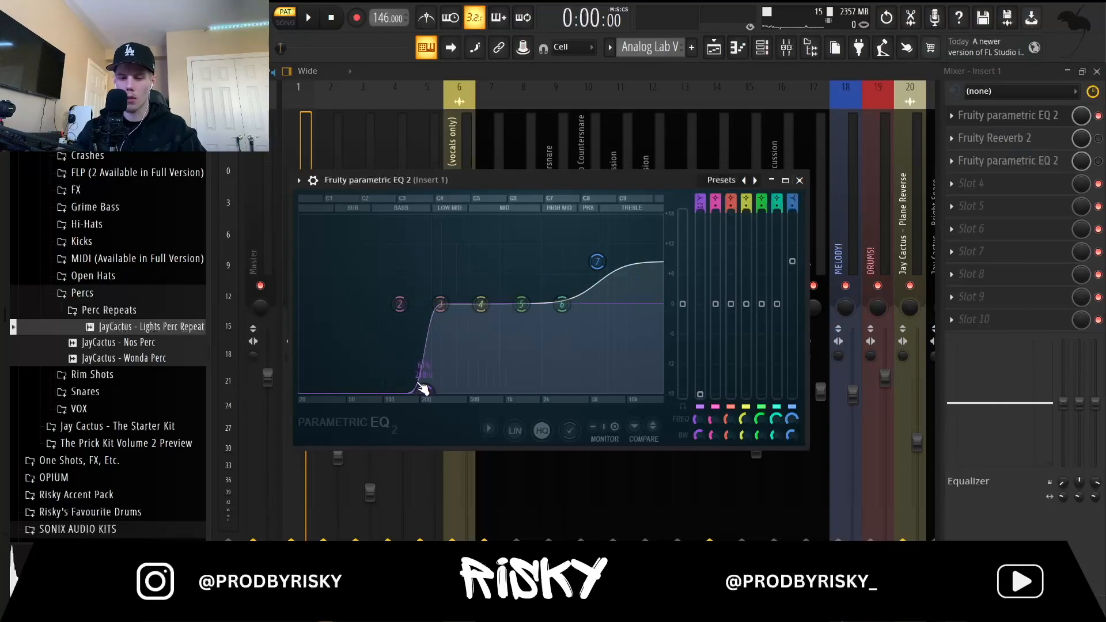
pyautogui.click(800, 180)
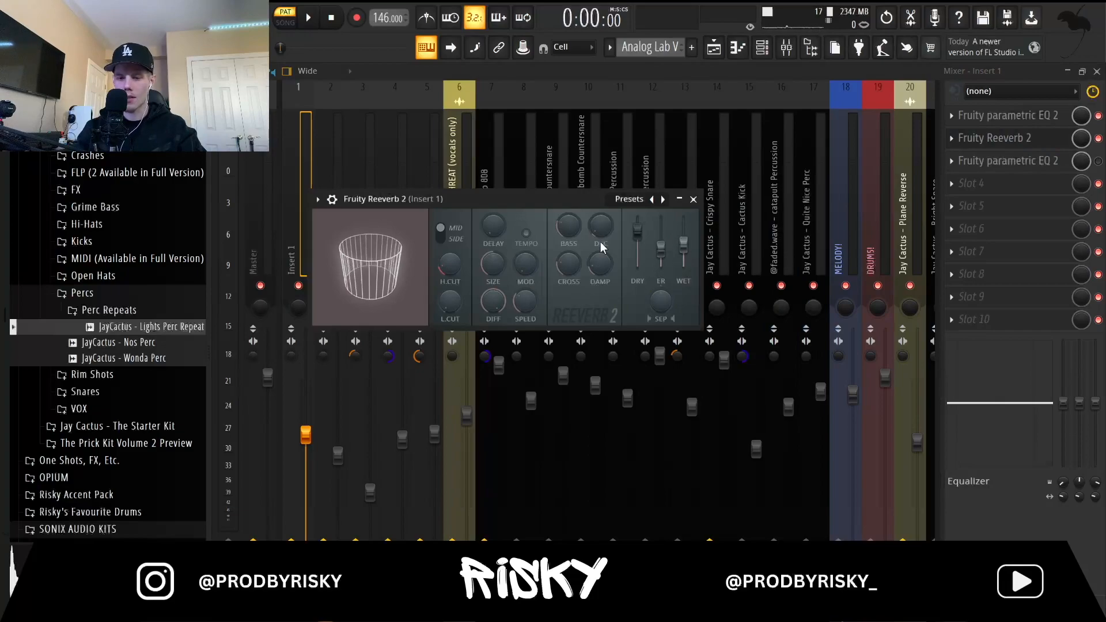
pyautogui.click(694, 198)
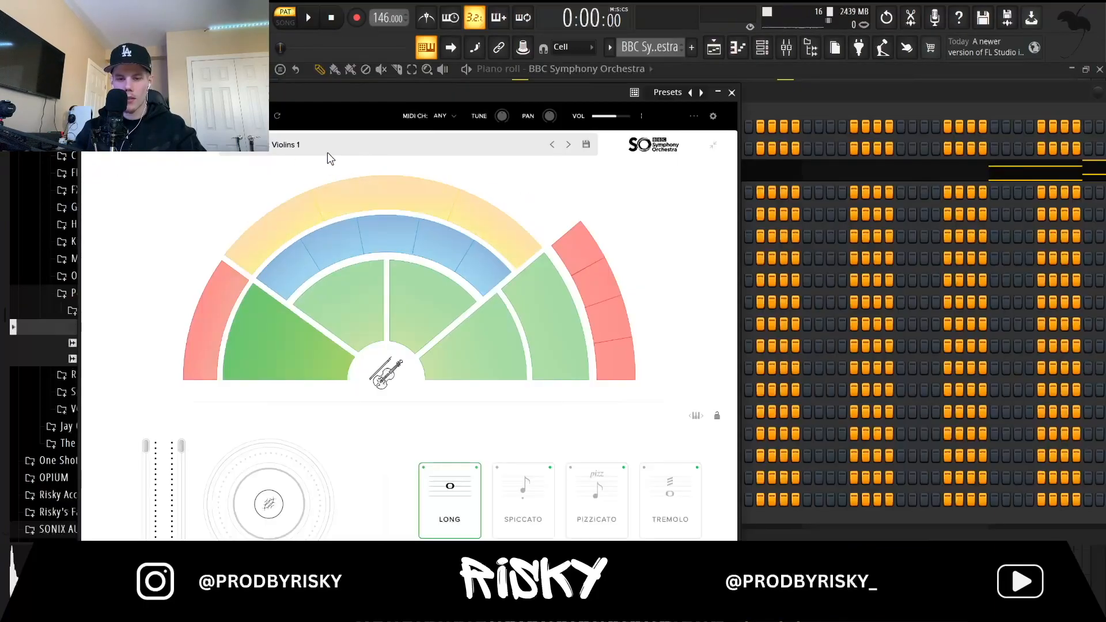
# Close the BBC Symphony Orchestra instrument and examine its notes in bars 4 and 8 of the piano roll.
pyautogui.click(732, 93)
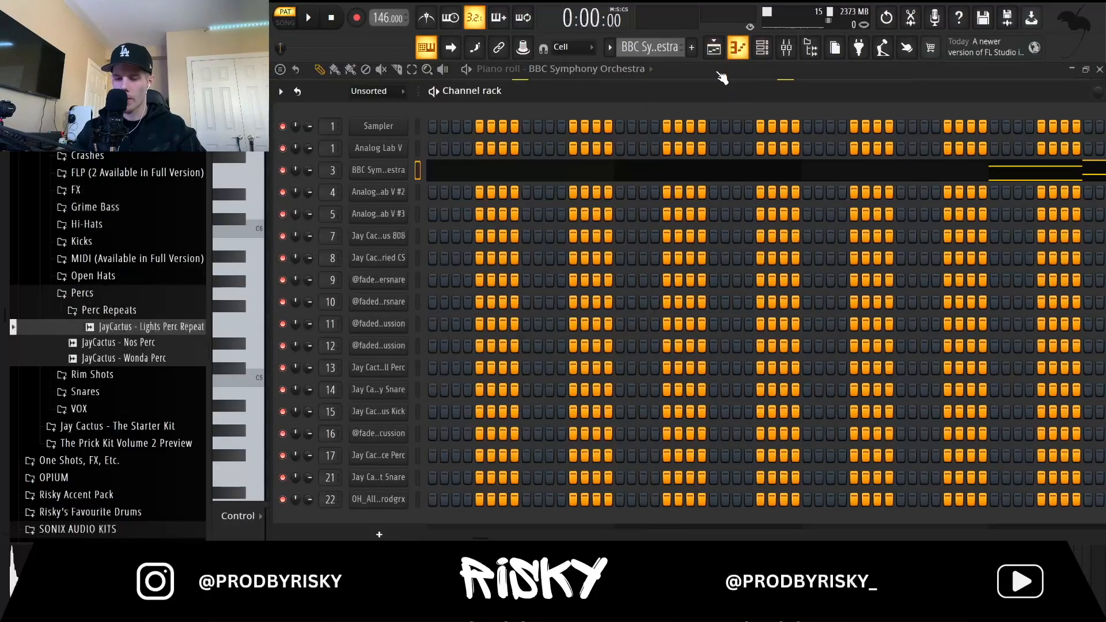
pyautogui.click(738, 48)
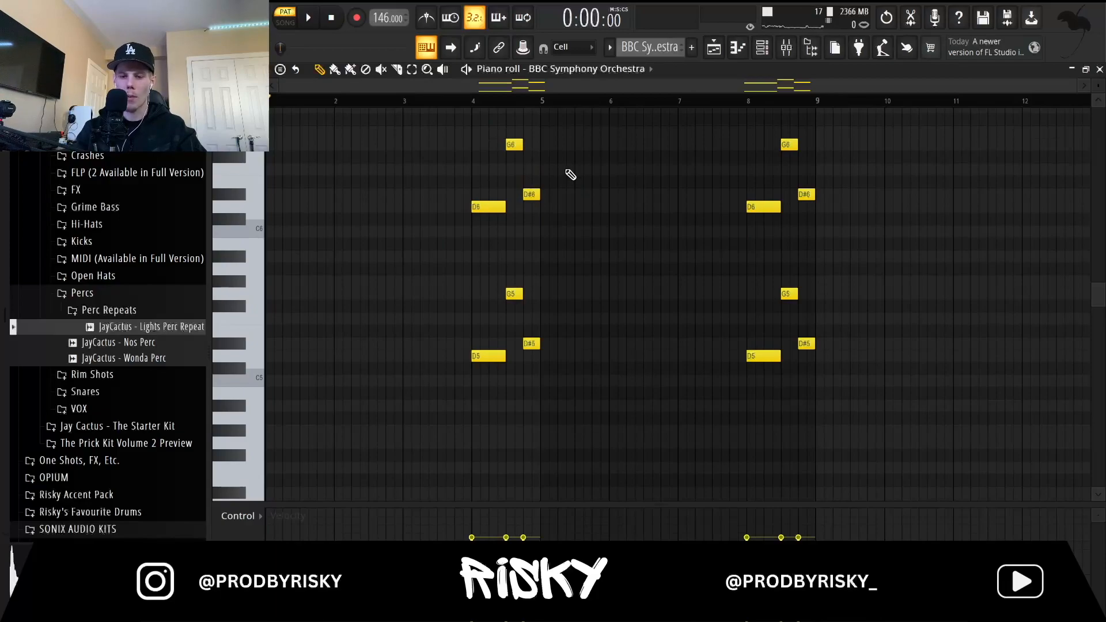
pyautogui.scroll(2, 561, 188)
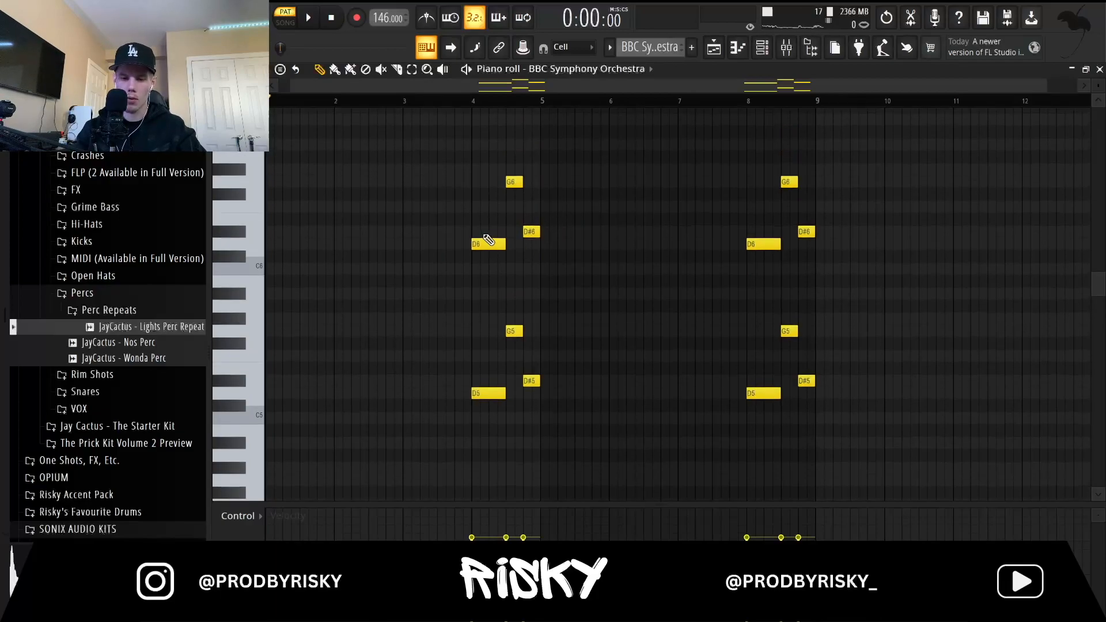
pyautogui.scroll(3, 493, 244)
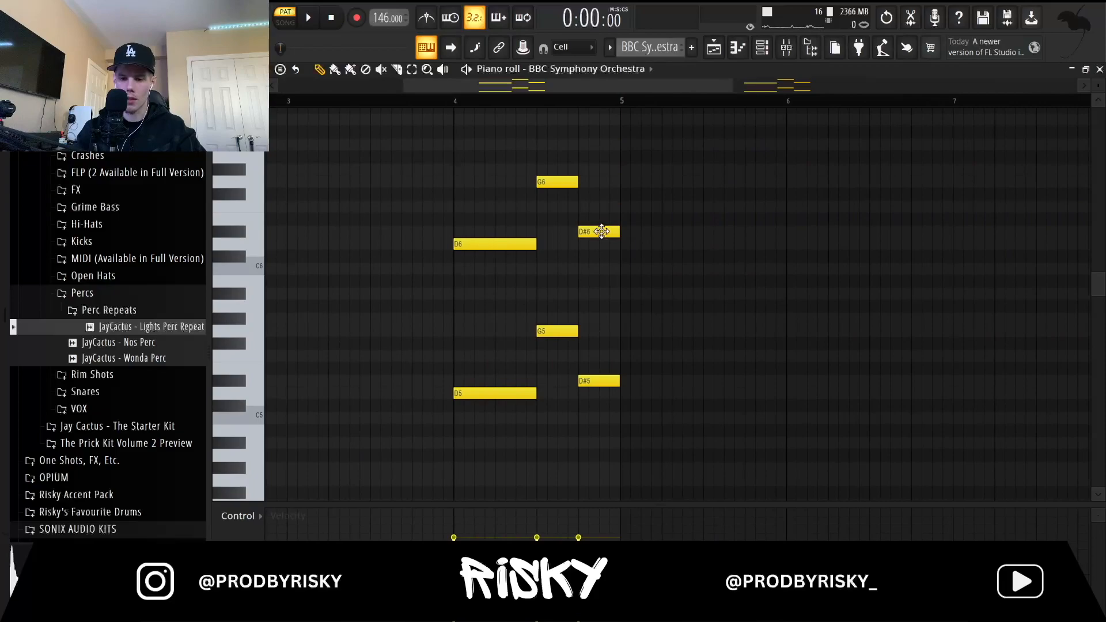
pyautogui.scroll(-2, 532, 233)
# Review the Fruity parametric EQ 2, Fruity Reeverb 2 and Fruity Delay 3 settings on mixer Insert 3.
pyautogui.hotkey('ctrl', 'b')
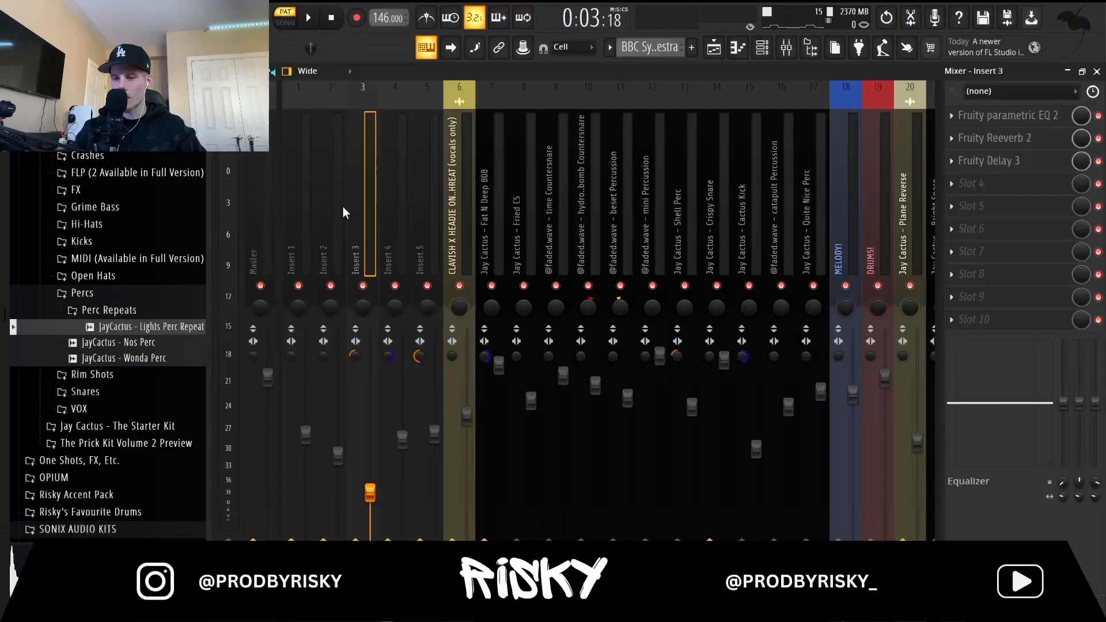
pyautogui.click(1008, 115)
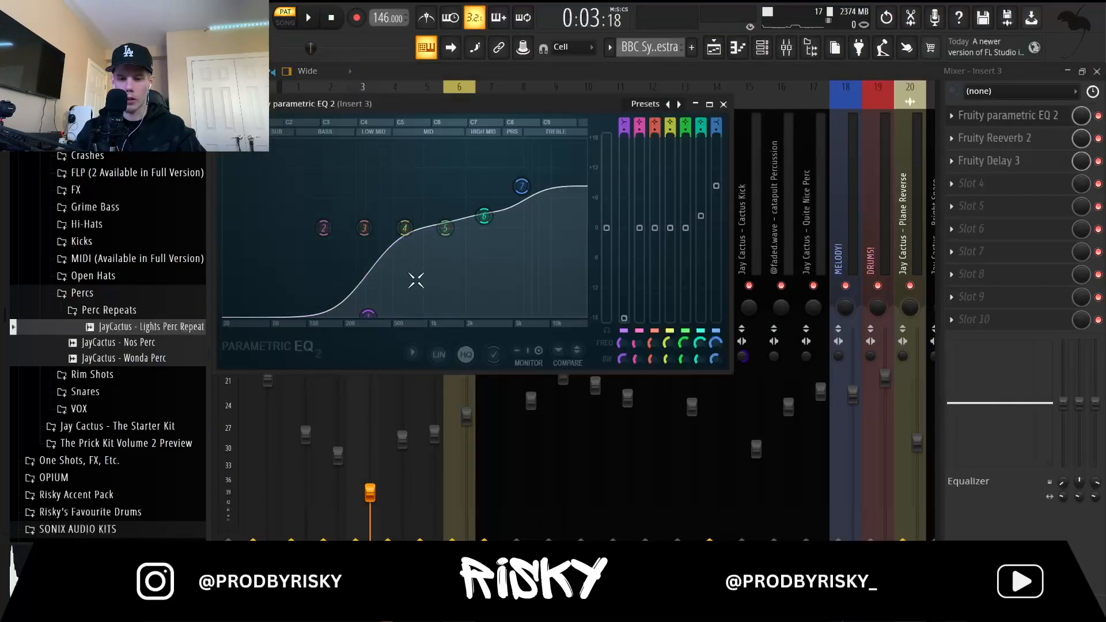
pyautogui.click(724, 105)
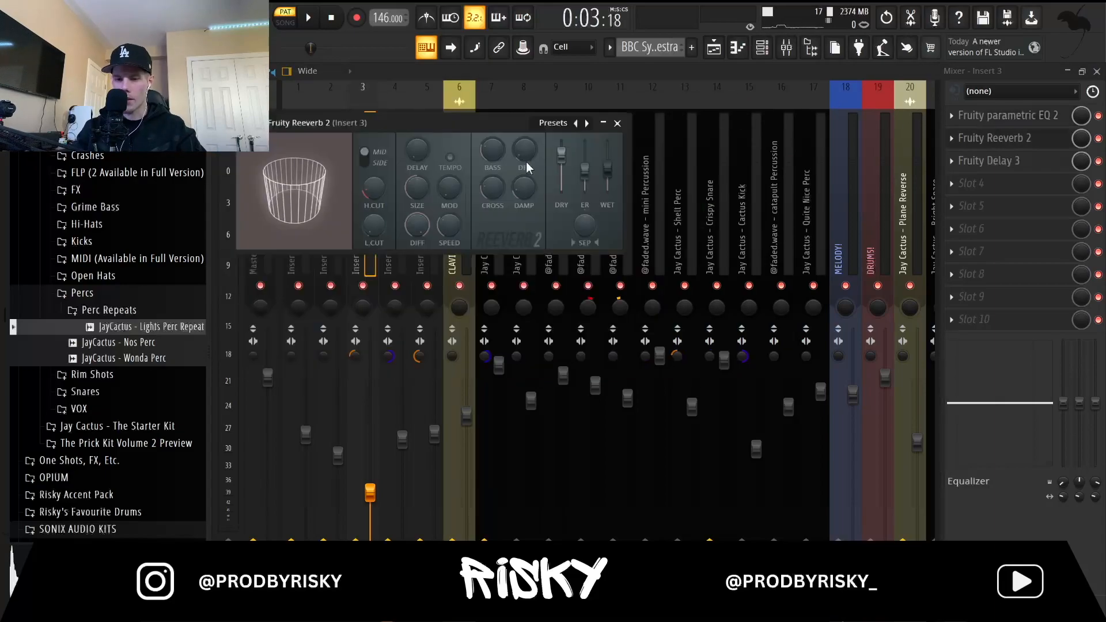
pyautogui.click(618, 123)
pyautogui.click(1019, 165)
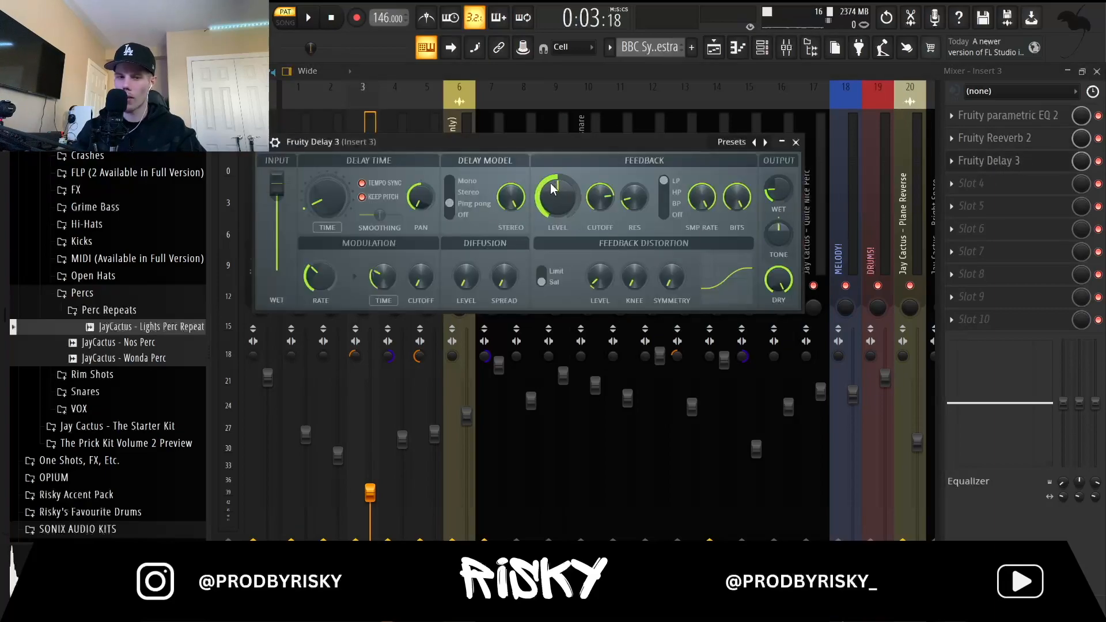
pyautogui.moveTo(552, 192); pyautogui.dragTo(552, 203)
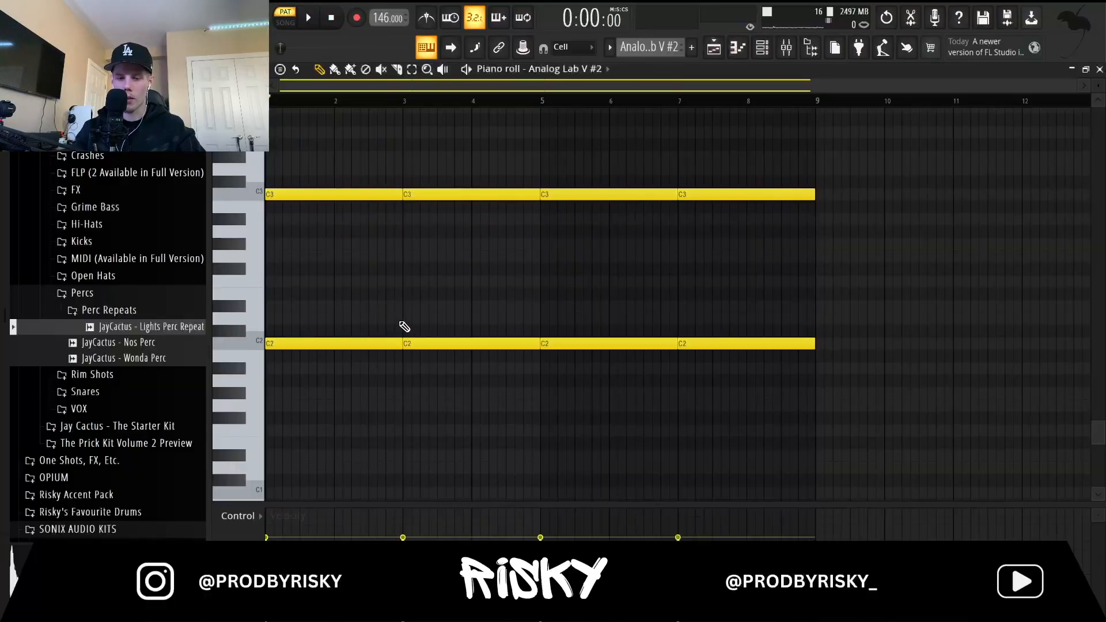
# Play back the sustained C2 and C3 notes of Analog Lab V #2 in the piano roll.
pyautogui.hotkey('ctrl', 's')
pyautogui.press('space')
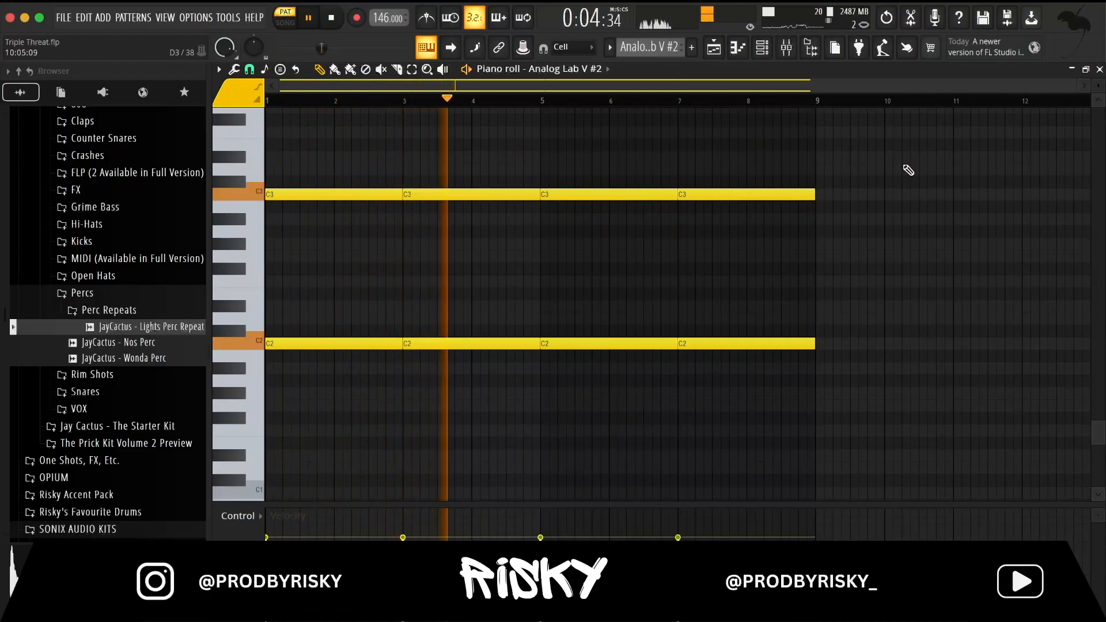
pyautogui.press('space')
pyautogui.scroll(1, 575, 190)
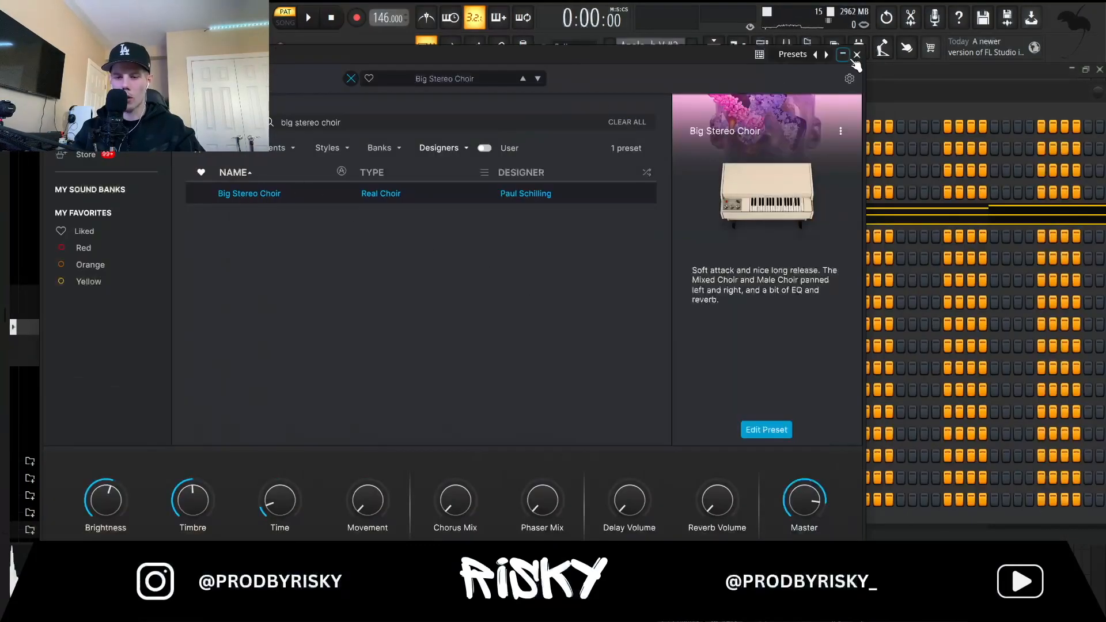
# Close the Big Stereo Choir preset window and play back the Analog Lab V #3 chord notes.
pyautogui.click(857, 54)
pyautogui.click(738, 47)
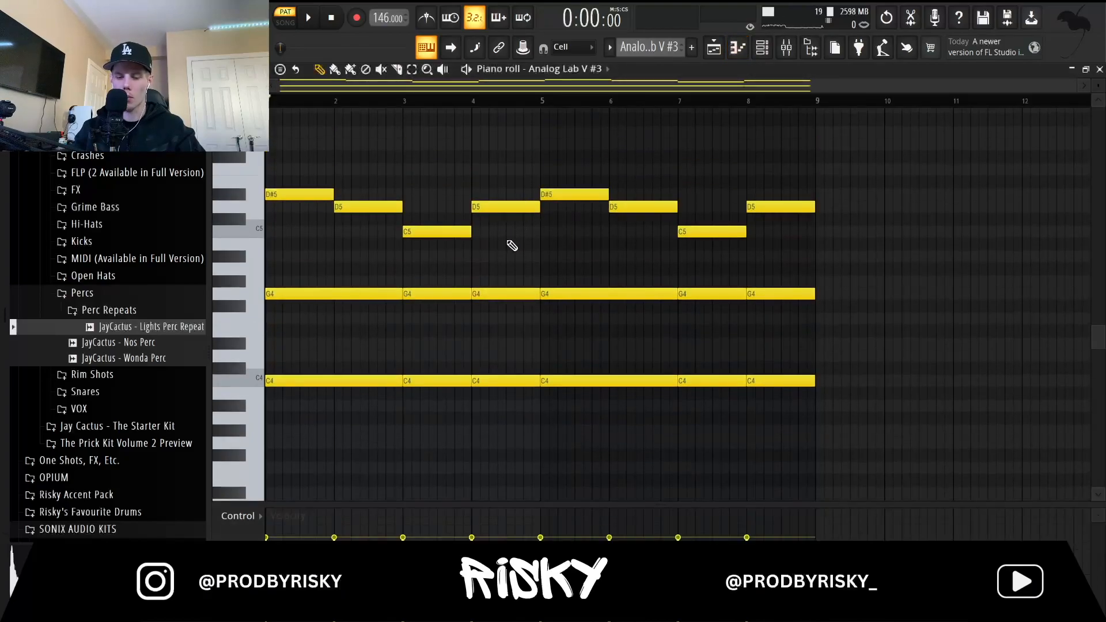
pyautogui.press('space')
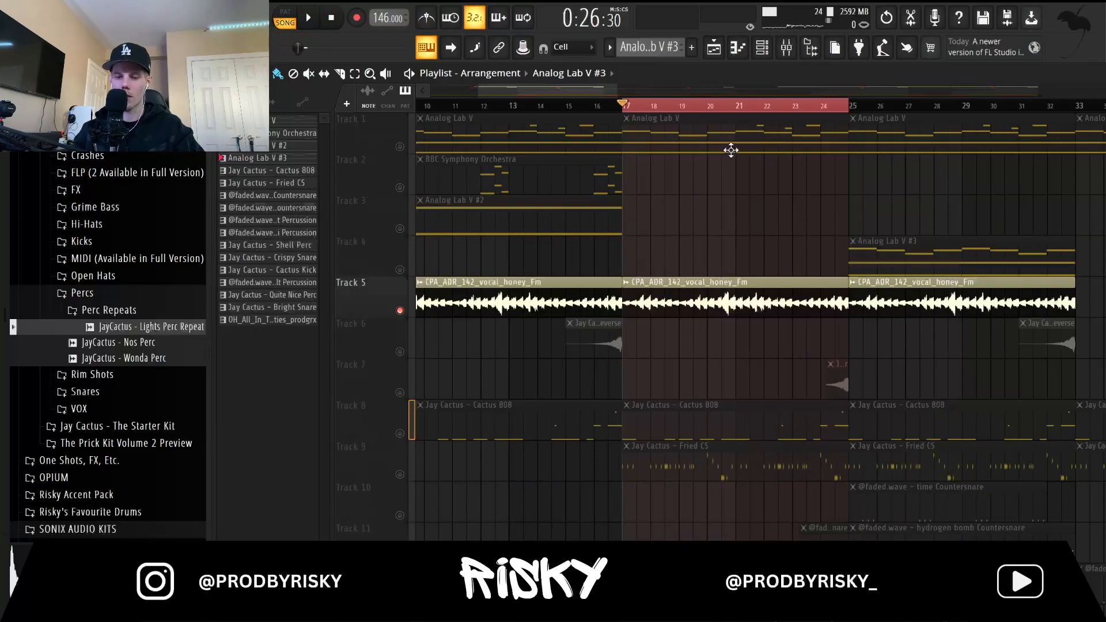
# Check the time stretching settings of the CPA_ADR_142_vocal_honey_Fm audio clip on playlist Track 5.
pyautogui.scroll(2, 727, 308)
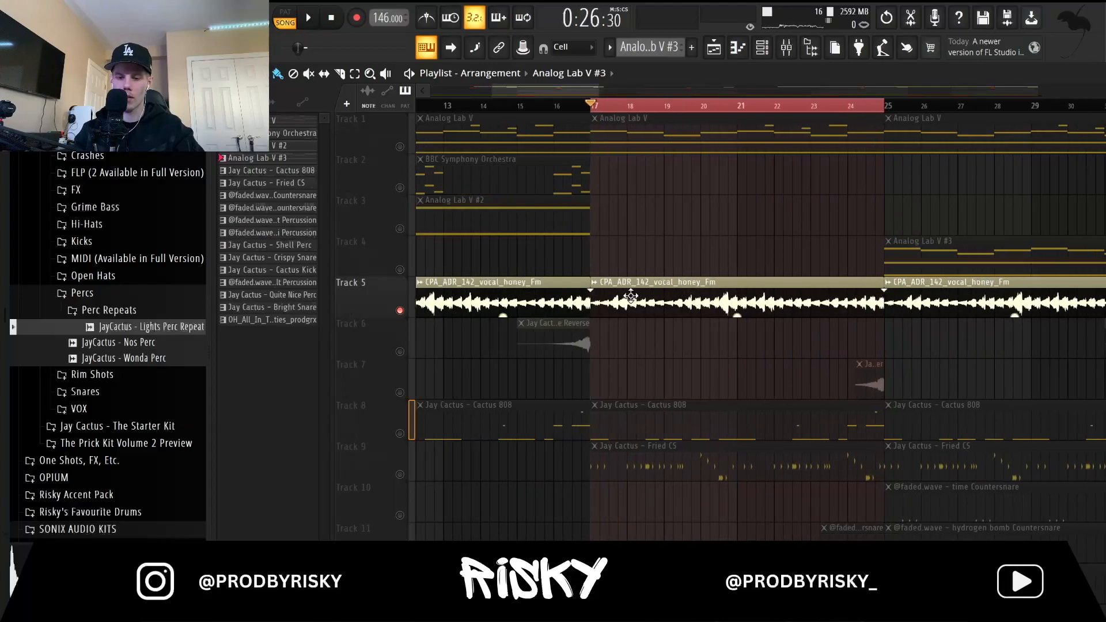
pyautogui.doubleClick(716, 295)
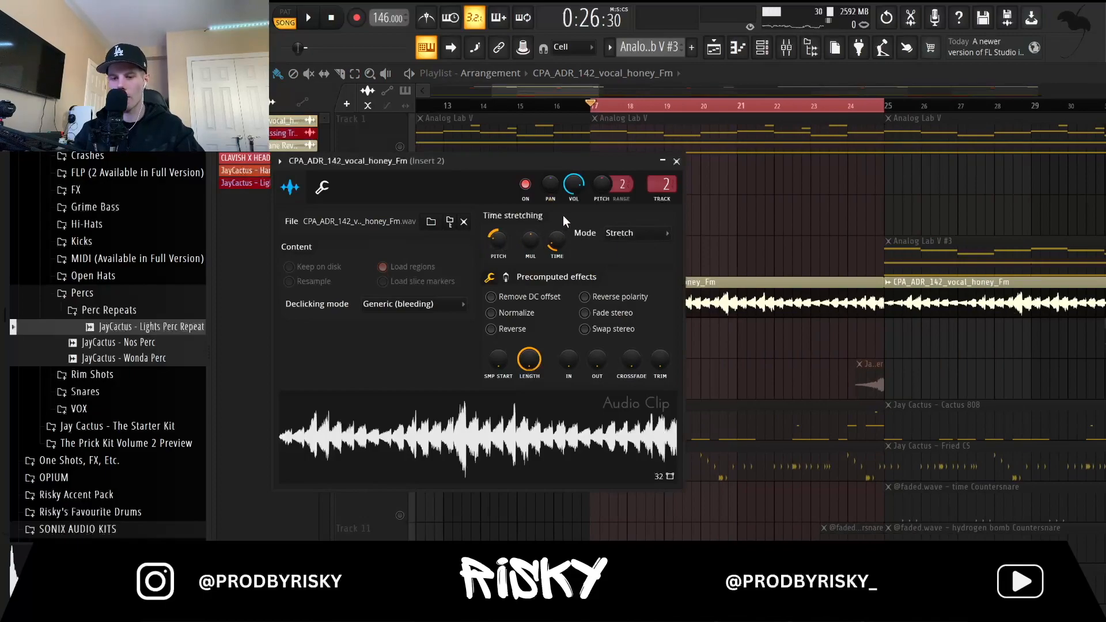
pyautogui.click(677, 161)
pyautogui.scroll(-5, 652, 210)
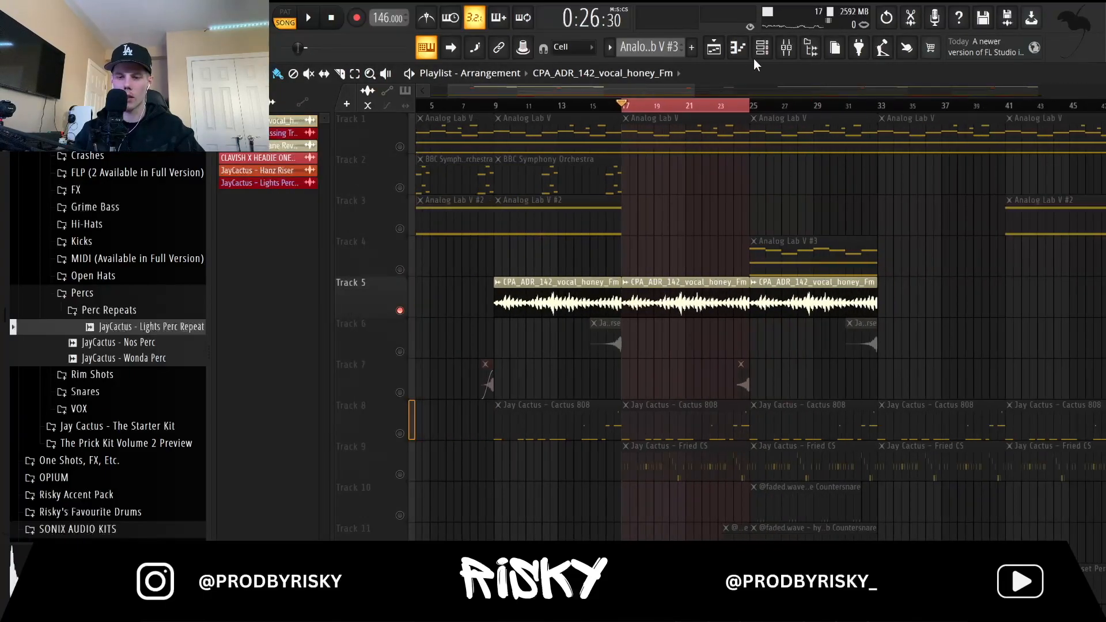
# Review the Fruity parametric EQ 2 and Fruity Reeverb 2 settings on the vocal sample's mixer Insert 2.
pyautogui.click(787, 46)
pyautogui.click(1006, 115)
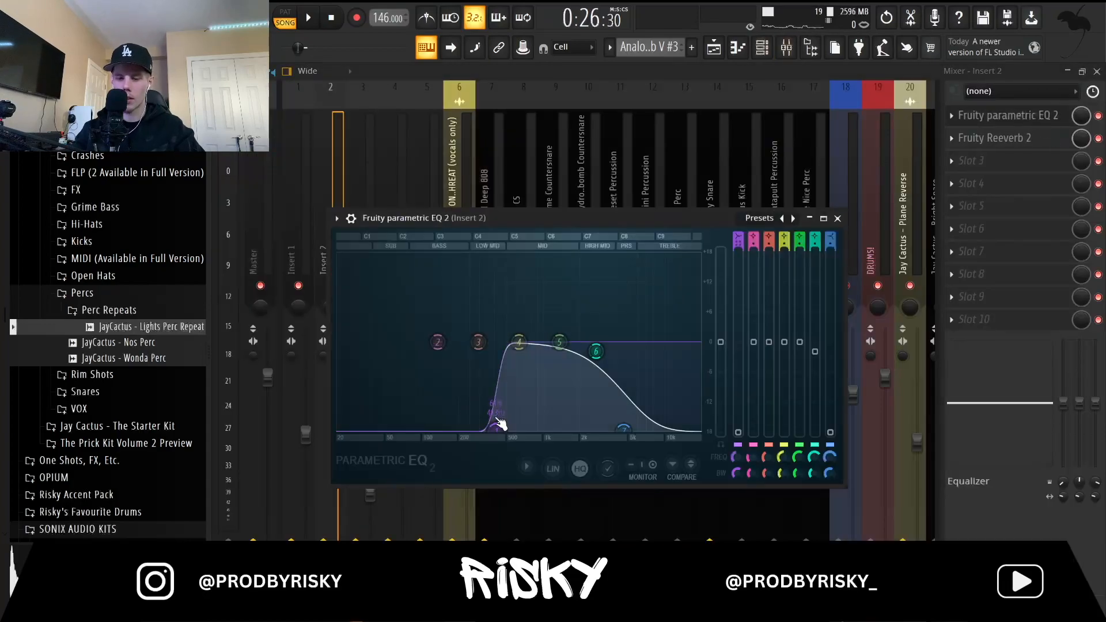
pyautogui.click(837, 219)
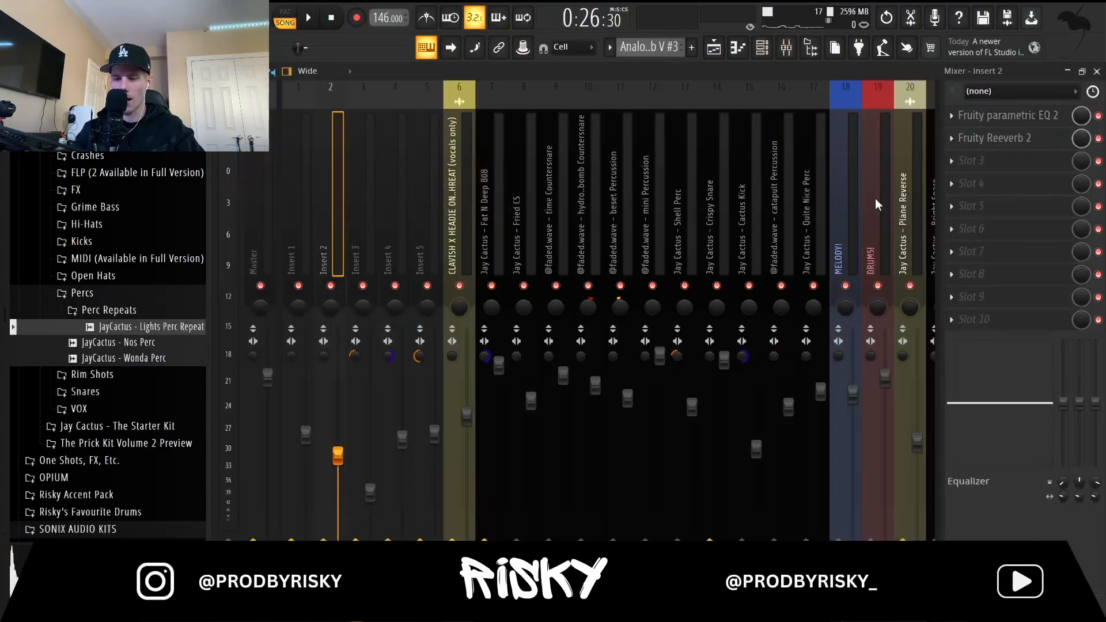
pyautogui.click(1005, 137)
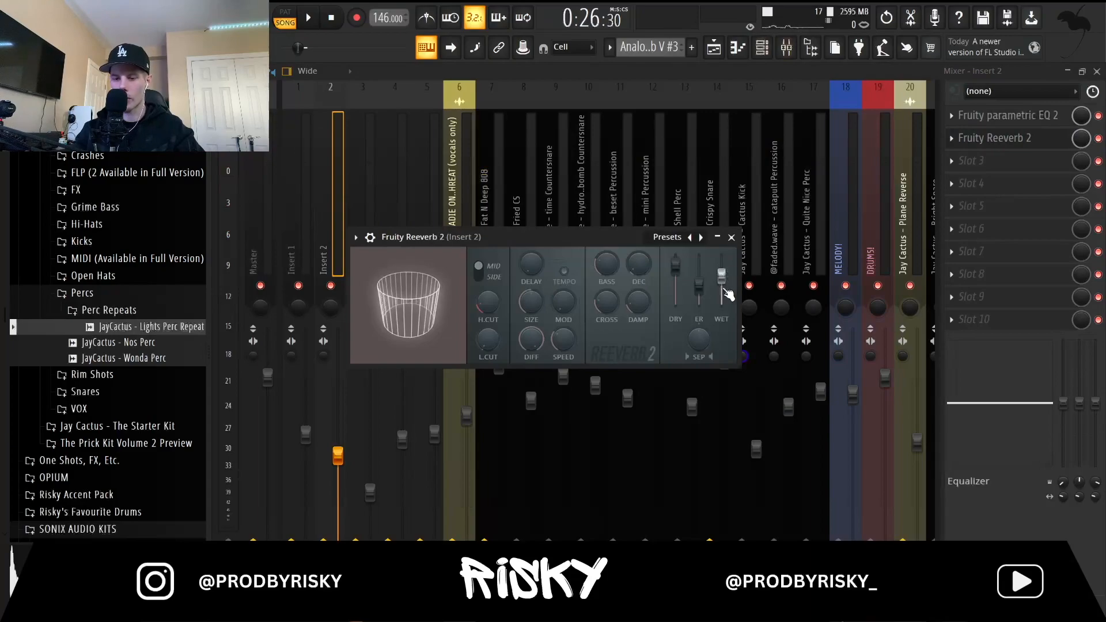
pyautogui.click(731, 237)
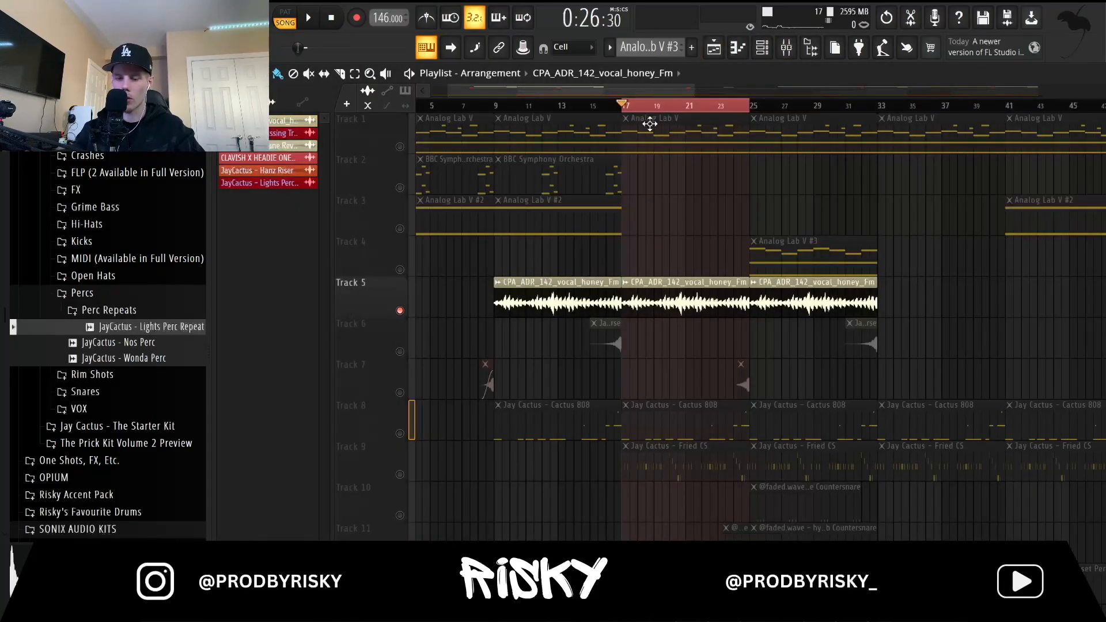
# Examine the Cactus 808 note pattern across its eight bars in the piano roll.
pyautogui.scroll(2, 666, 257)
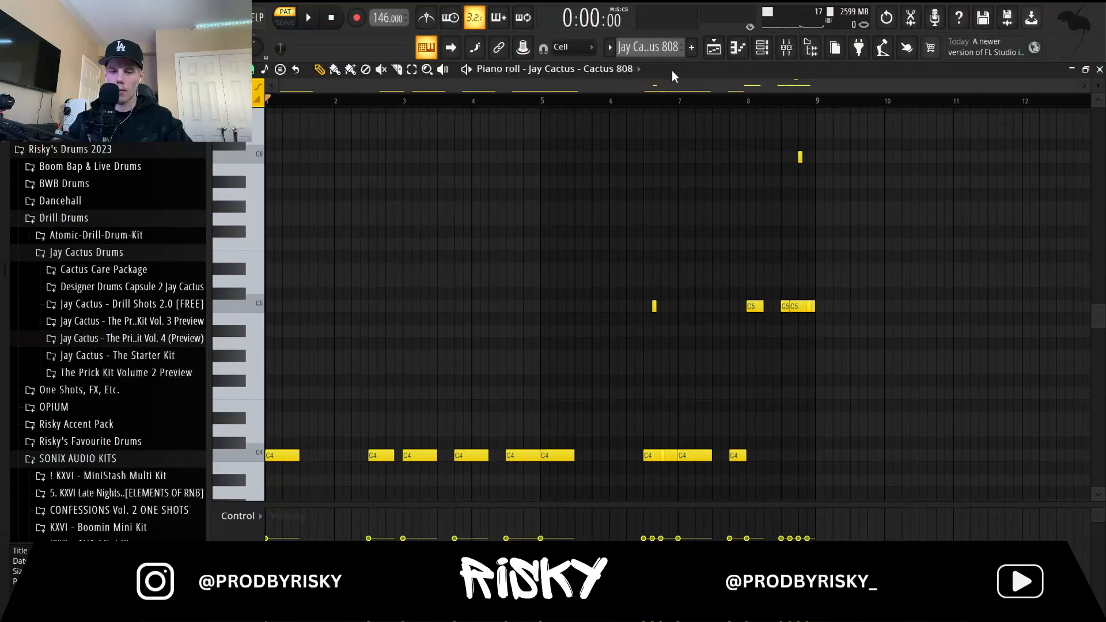
pyautogui.scroll(-2, 480, 284)
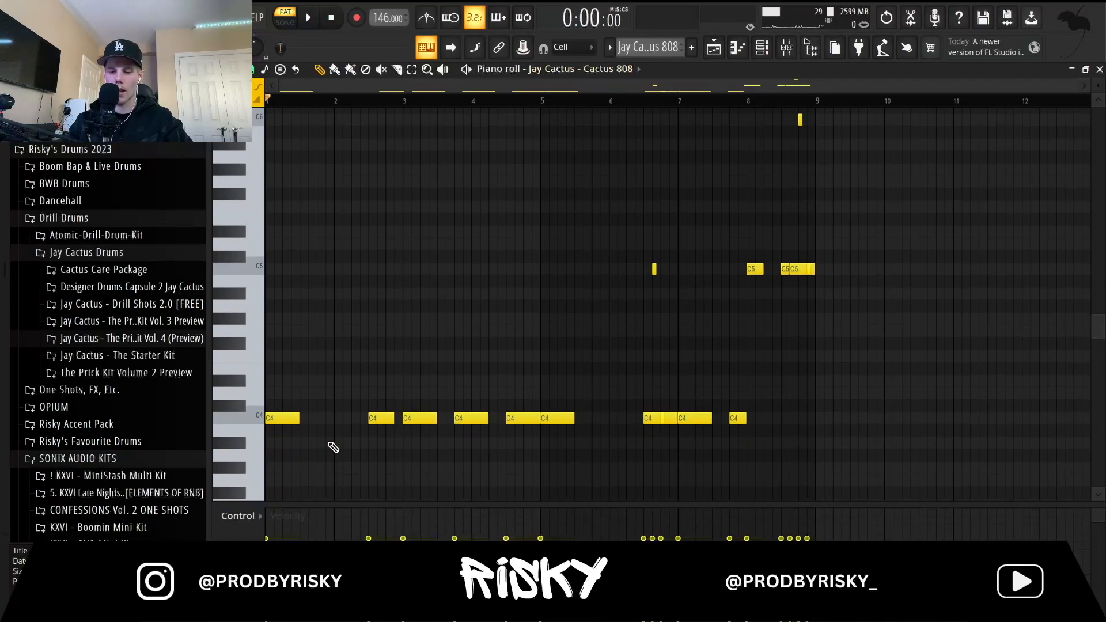
pyautogui.scroll(-2, 481, 327)
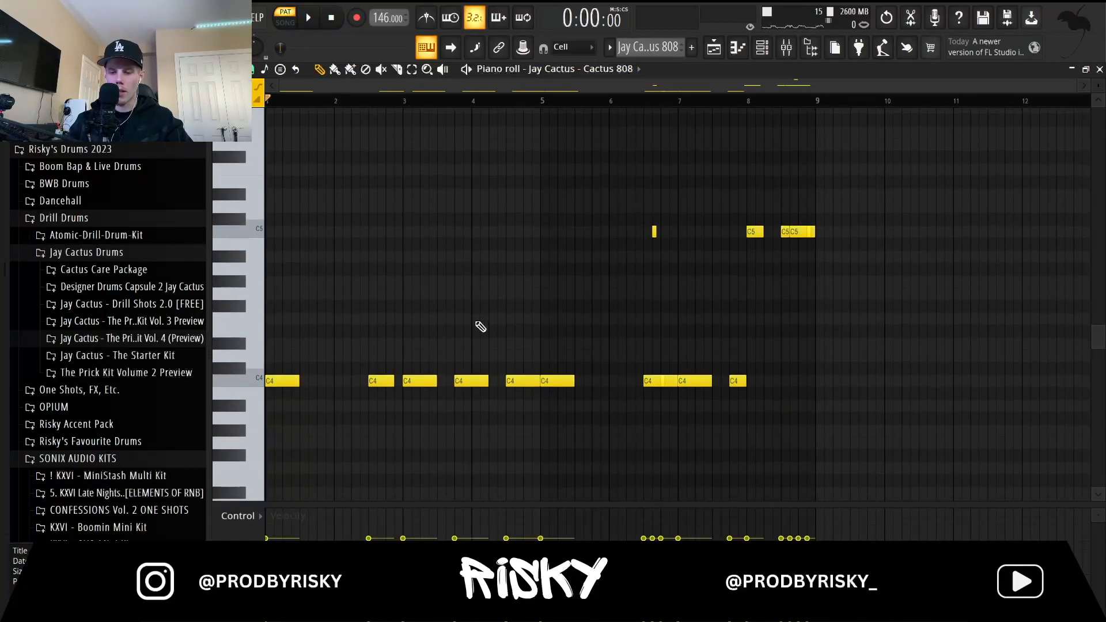
# Examine the high C5 and C6 slide notes in the closing bars of the Cactus 808 pattern and play it back.
pyautogui.scroll(4, 784, 230)
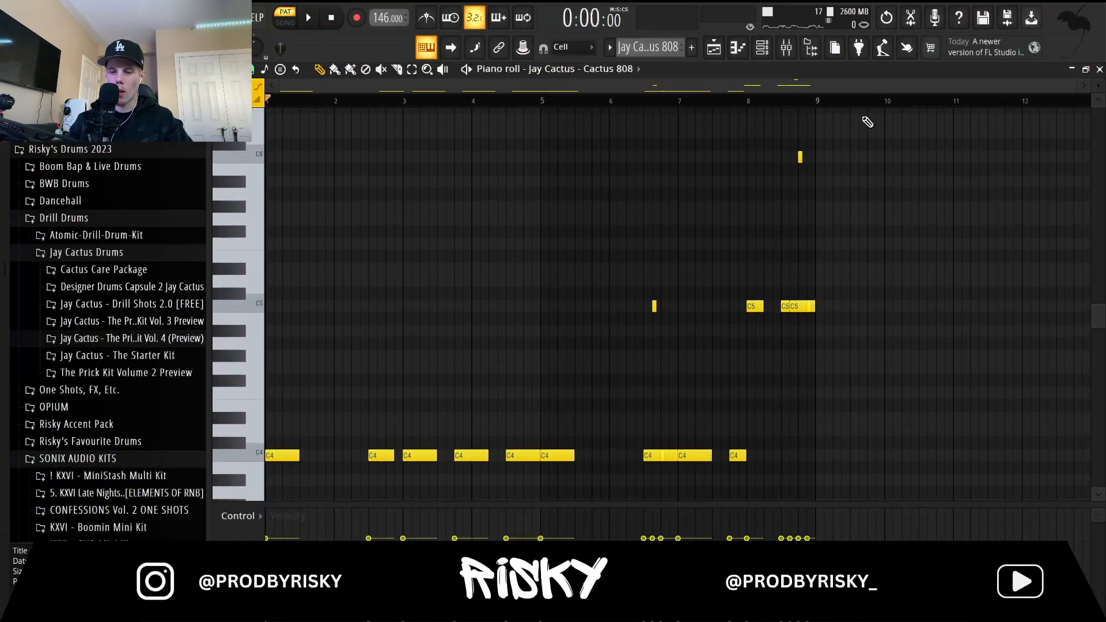
pyautogui.scroll(-2, 741, 217)
pyautogui.scroll(1, 740, 217)
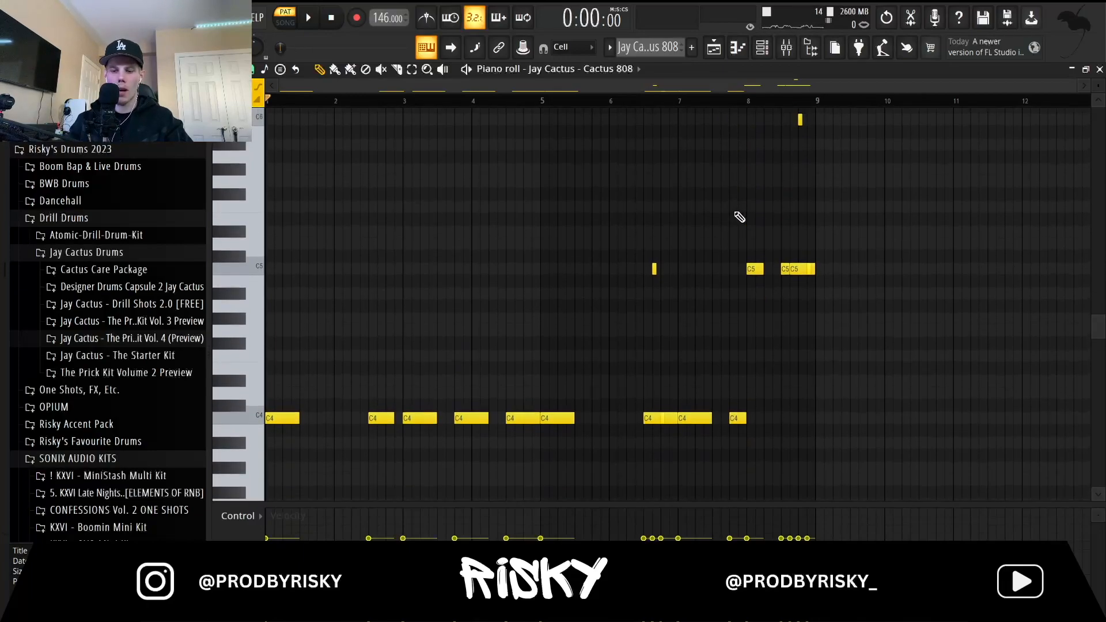
pyautogui.scroll(2, 778, 199)
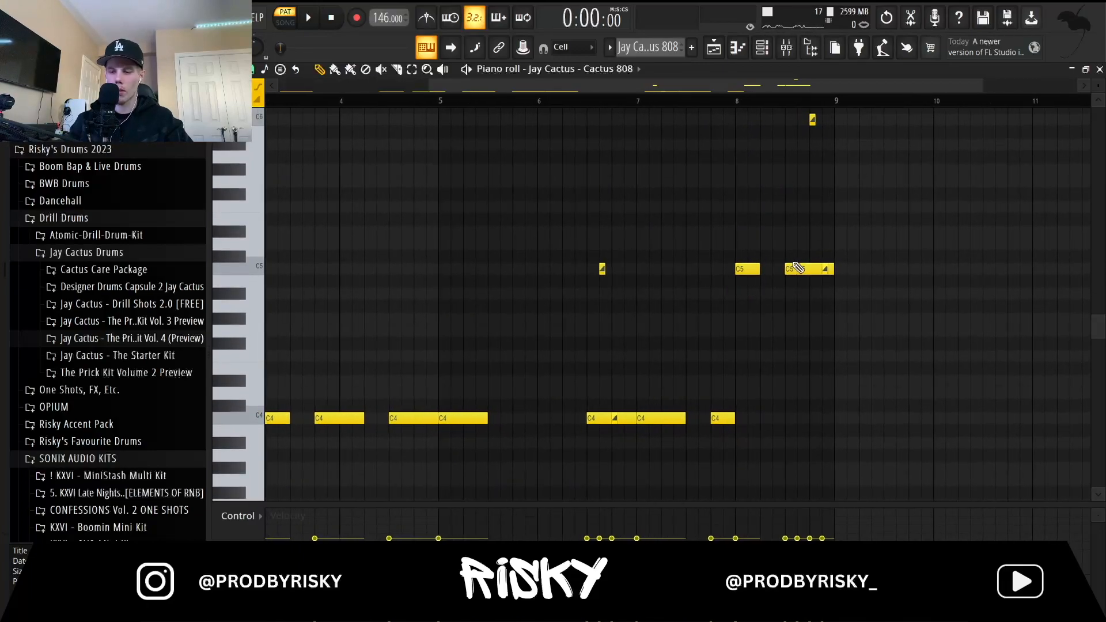
pyautogui.scroll(1, 818, 159)
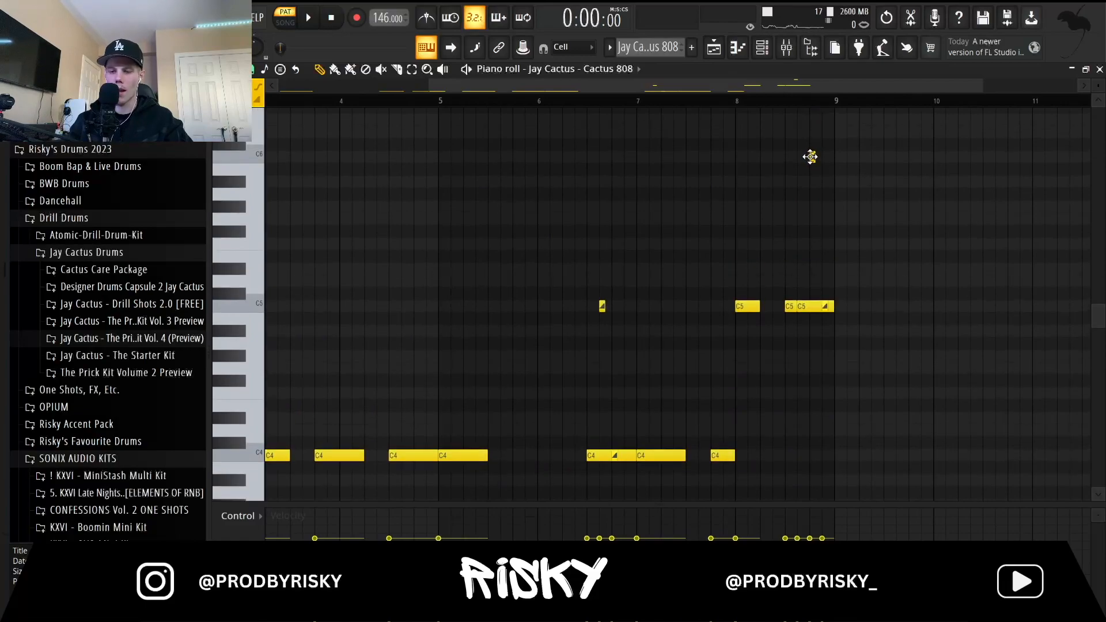
pyautogui.scroll(2, 820, 161)
pyautogui.scroll(-4, 821, 179)
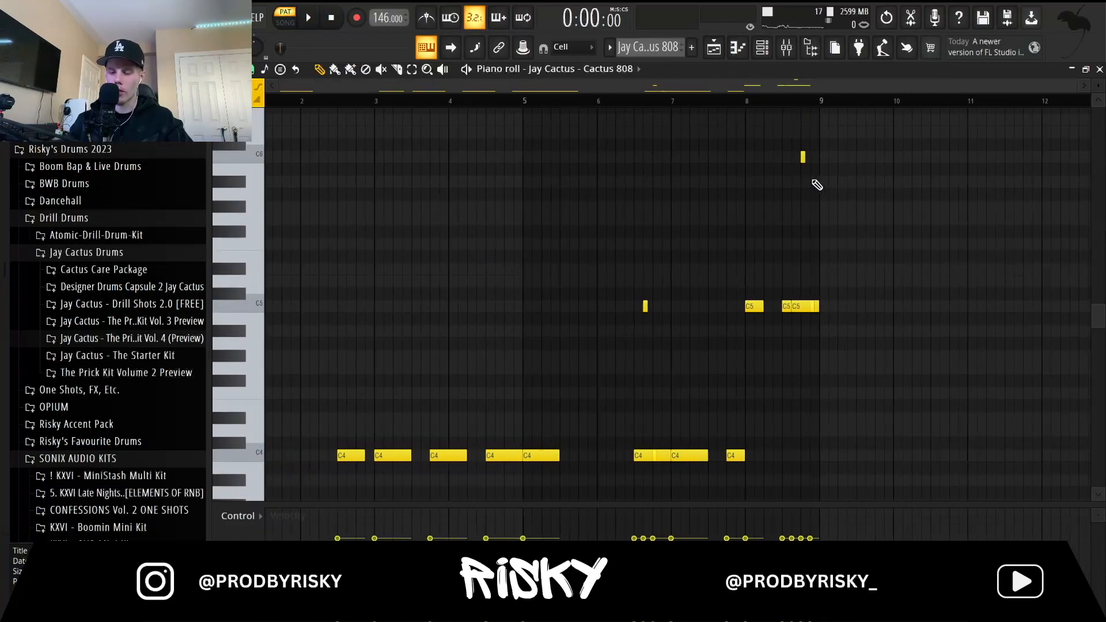
pyautogui.scroll(-1, 817, 184)
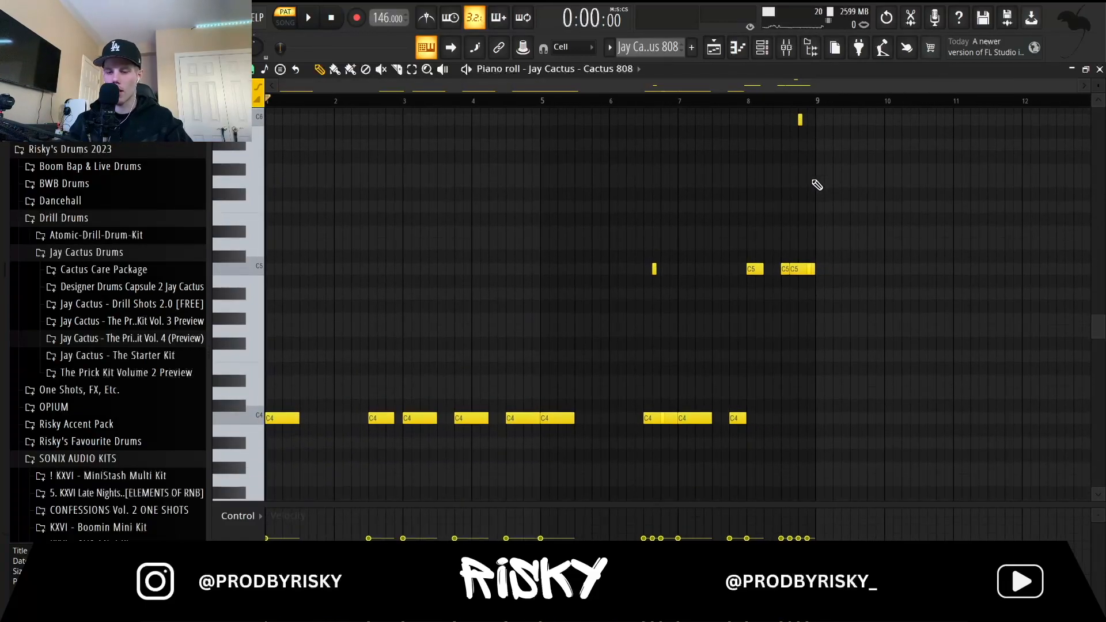
pyautogui.press('space')
# Open the Fried CS pattern from playlist Track 9 in the piano roll and inspect its opening bars.
pyautogui.scroll(1, 878, 252)
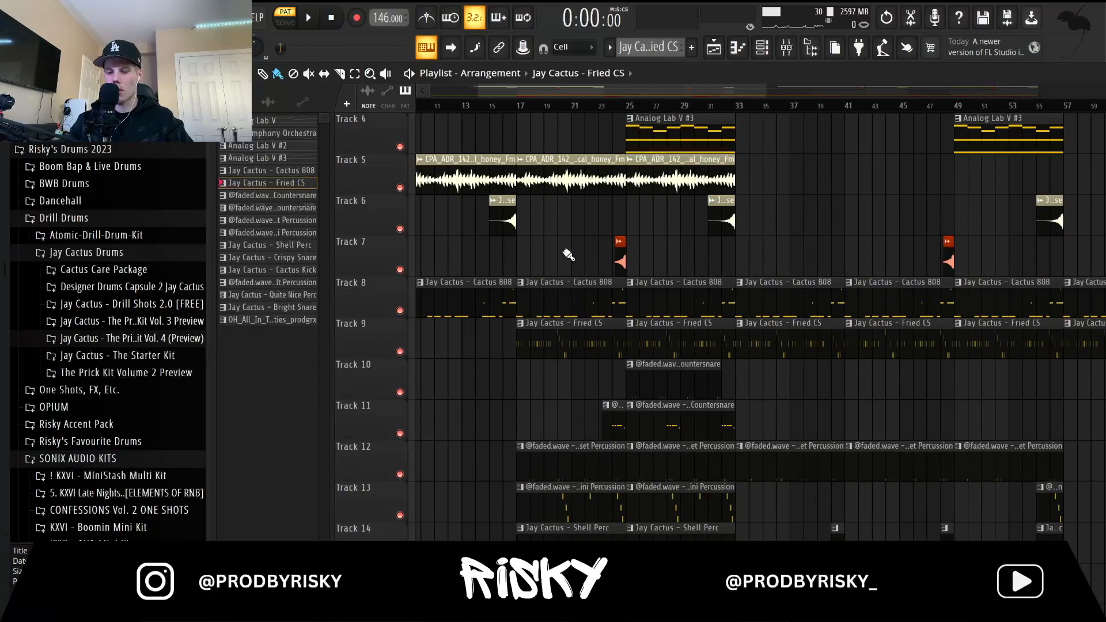
pyautogui.doubleClick(559, 353)
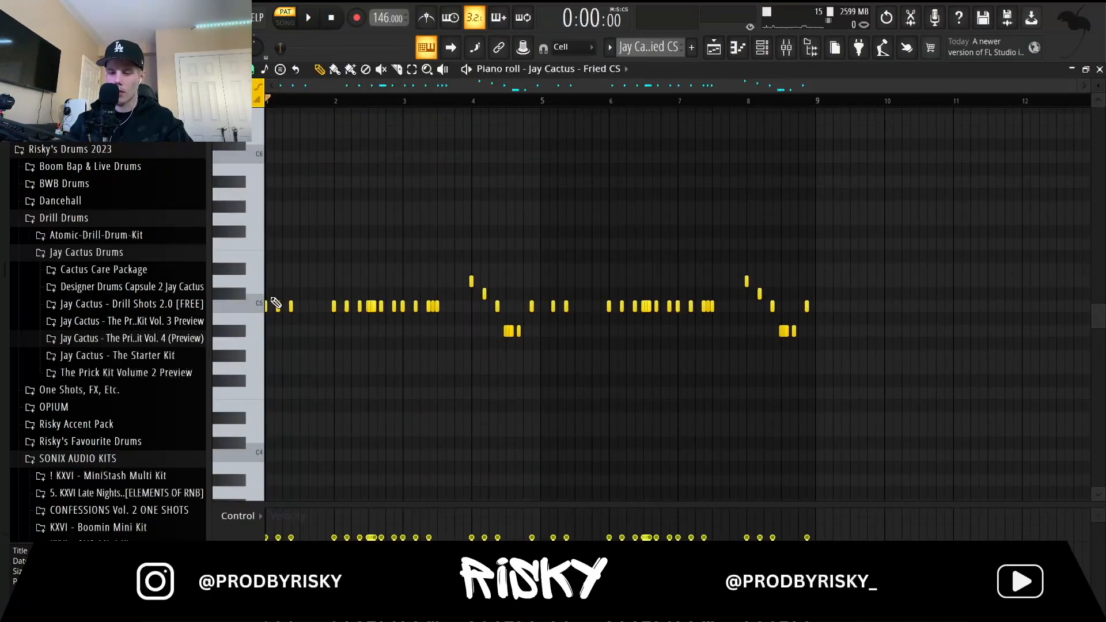
pyautogui.scroll(6, 265, 308)
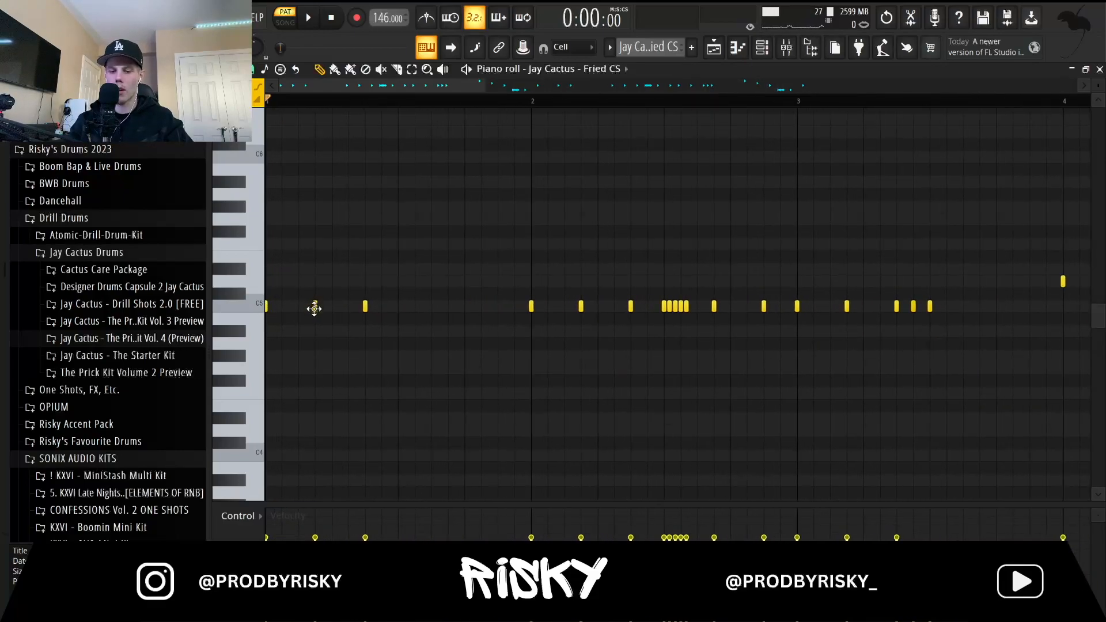
# Try an evenly spaced C5 rhythm in the first bar of the Fried CS pattern and play it back.
pyautogui.moveTo(314, 309); pyautogui.dragTo(298, 307)
pyautogui.click(331, 306)
pyautogui.click(398, 306)
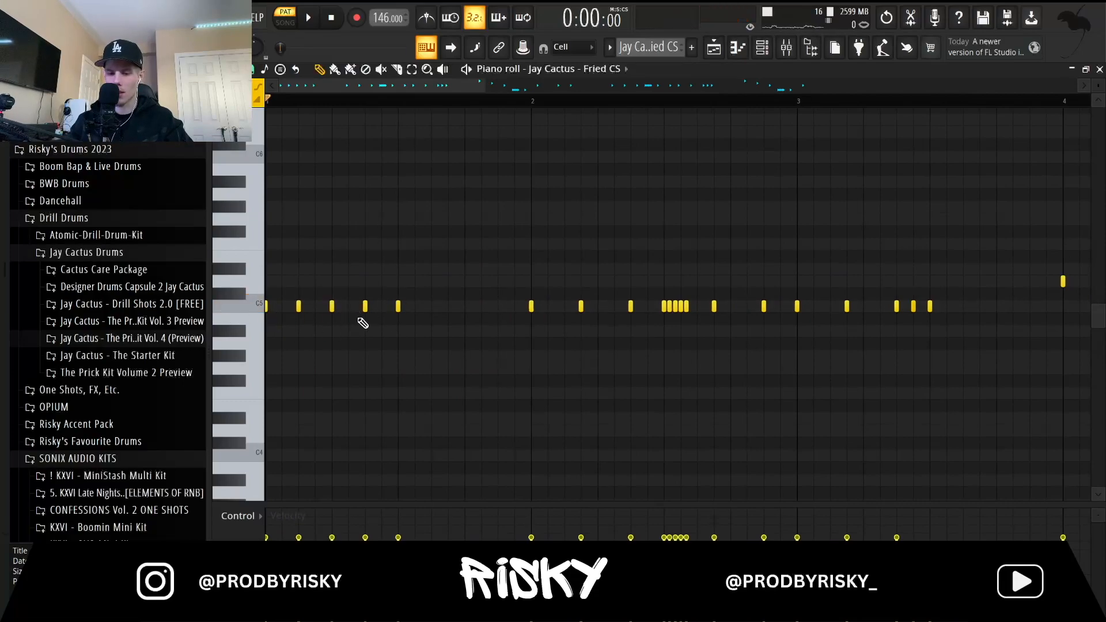
pyautogui.press('space')
pyautogui.press('space')
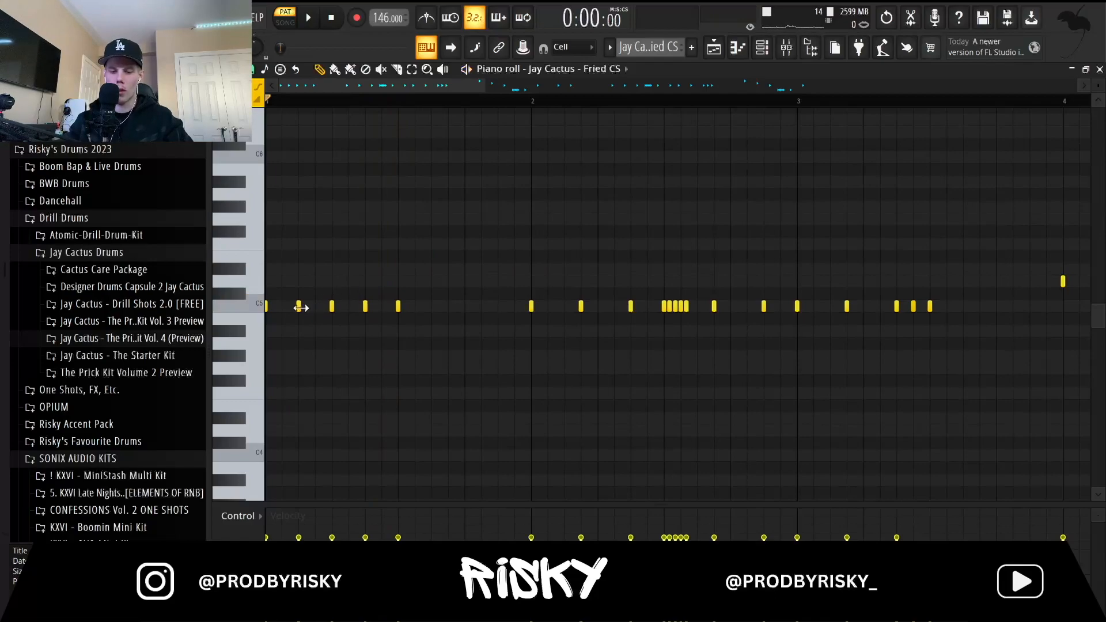
# Restore the original first-bar rhythm of the Fried CS pattern by moving the second note back and deleting the added notes.
pyautogui.moveTo(299, 308); pyautogui.dragTo(316, 307)
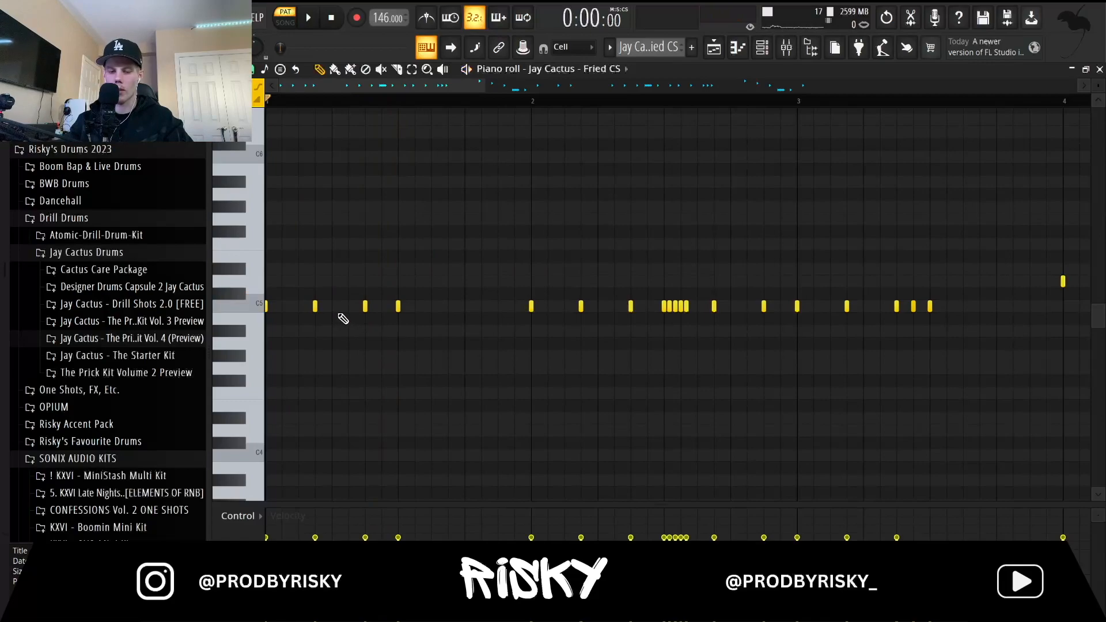
pyautogui.press('space')
pyautogui.press('space')
pyautogui.rightClick(399, 307)
# Examine the note rolls and pitch changes across the full Fried CS pattern and play it back.
pyautogui.scroll(-3, 461, 189)
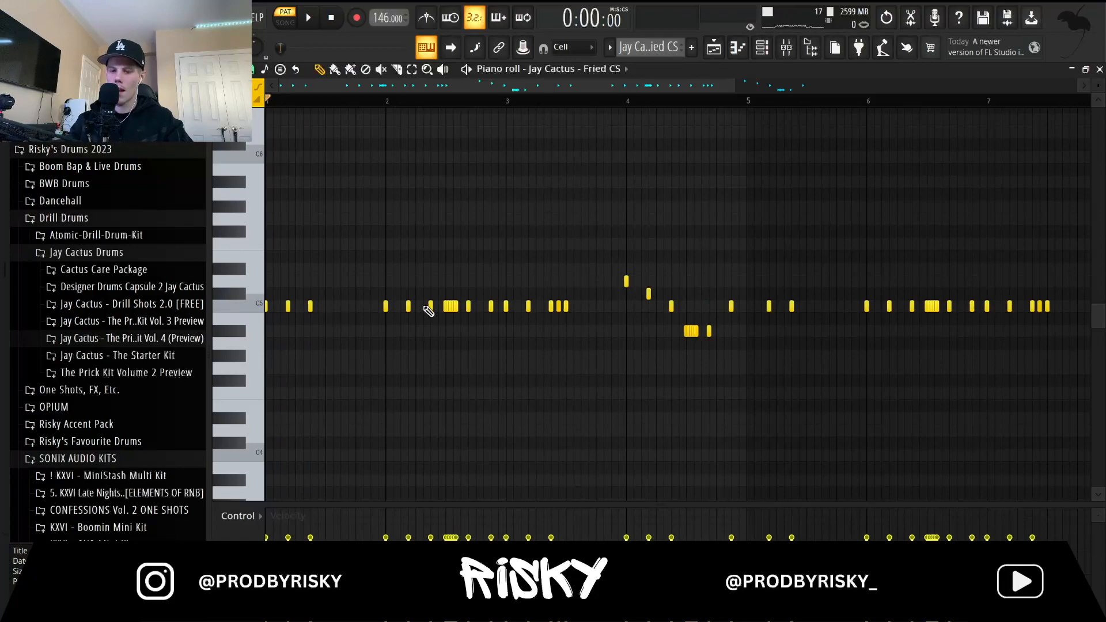
pyautogui.scroll(-2, 429, 300)
pyautogui.scroll(3, 493, 307)
pyautogui.scroll(-3, 555, 309)
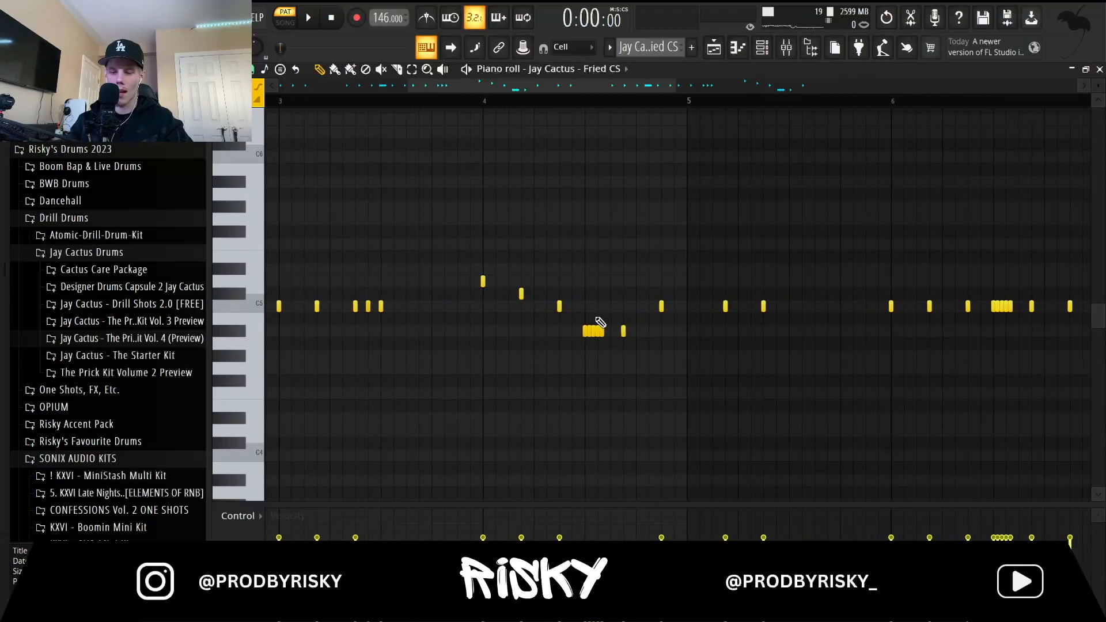
pyautogui.scroll(-1, 579, 272)
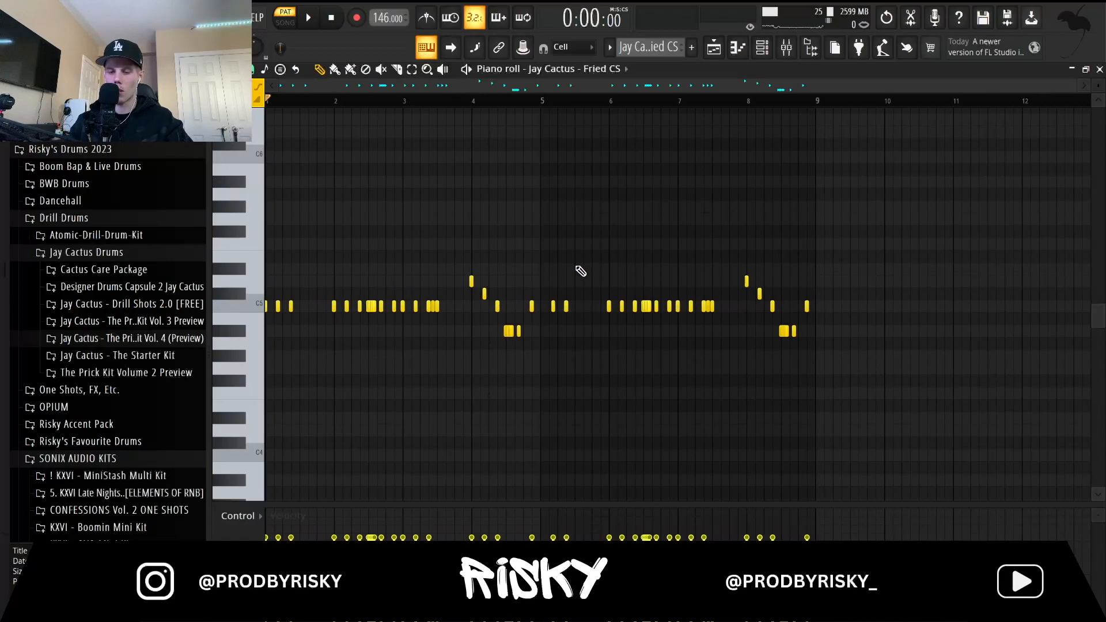
pyautogui.press('space')
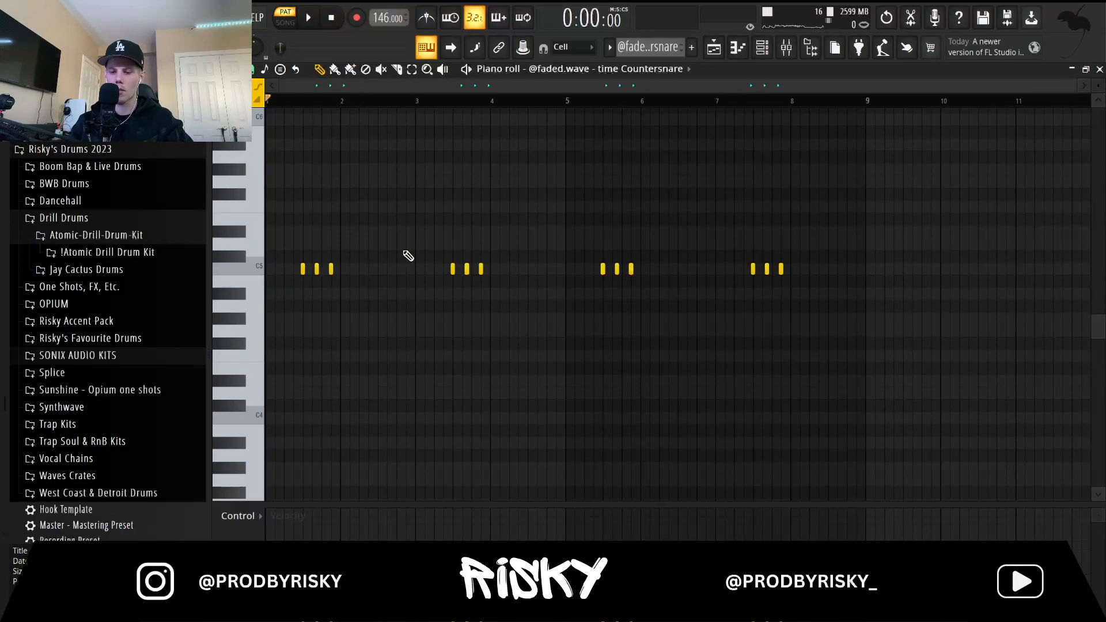
# Review the note patterns of the time Countersnare, hydrogen bomb Countersnare and mini Percussion.
pyautogui.press('space')
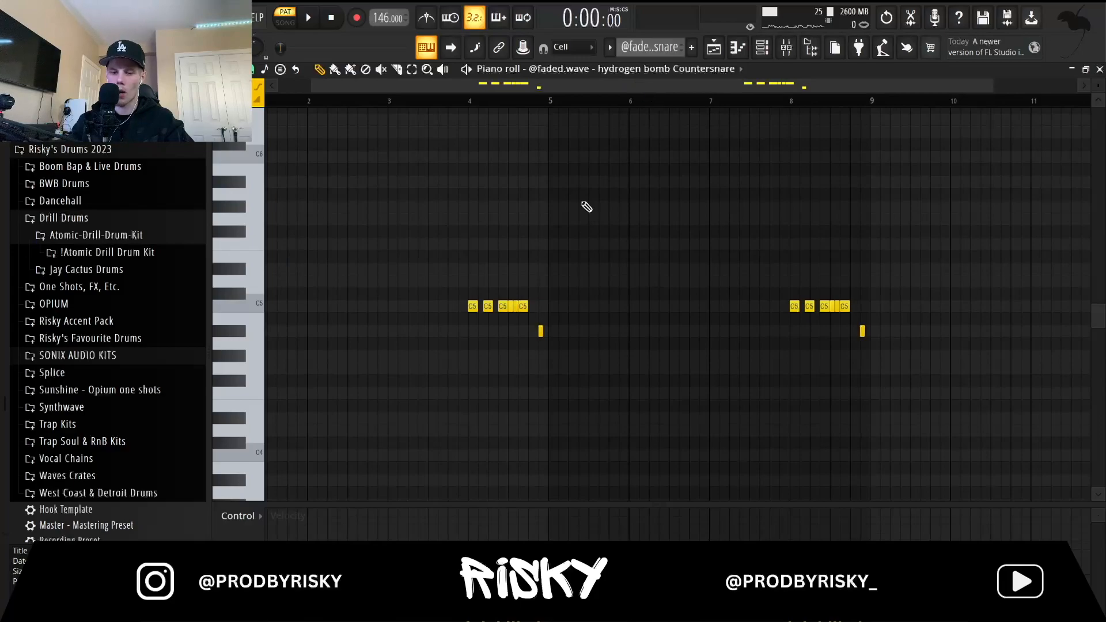
pyautogui.scroll(-1, 495, 285)
pyautogui.scroll(2, 489, 282)
pyautogui.scroll(1, 492, 287)
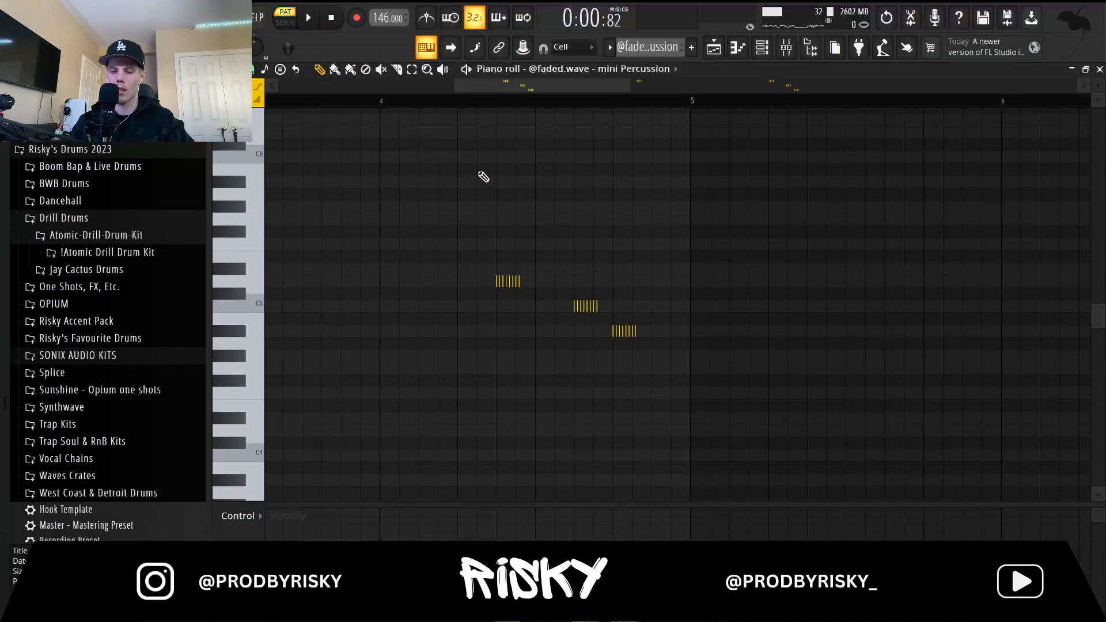
pyautogui.scroll(-3, 513, 223)
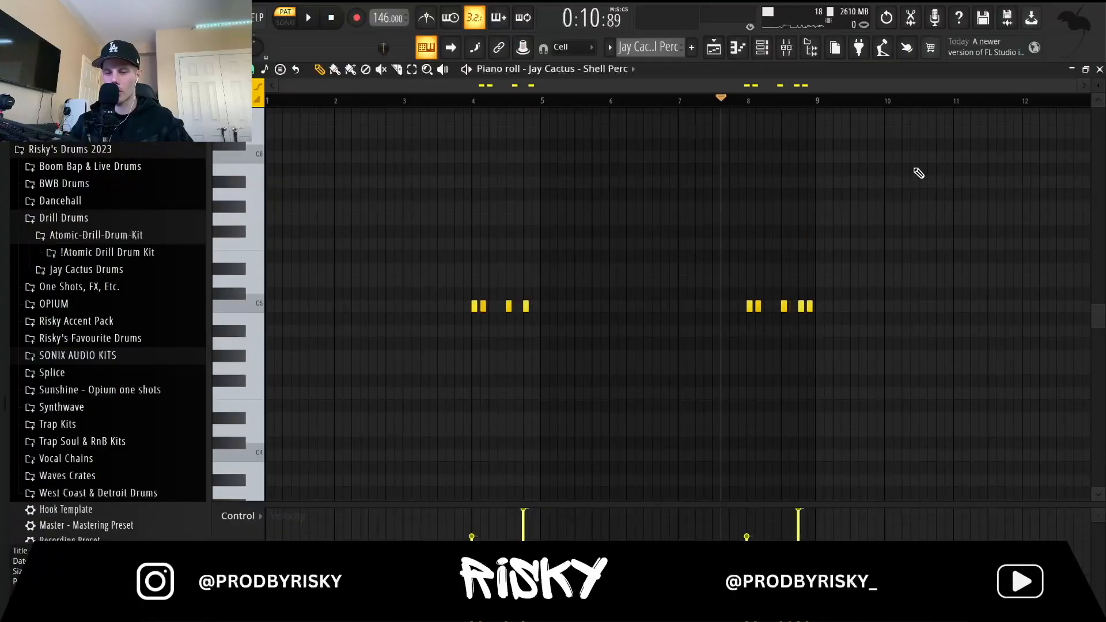
# Open the Crispy Snare pattern from playlist Track 15 and play back the Crispy Snare and Cactus Kick patterns.
pyautogui.click(715, 48)
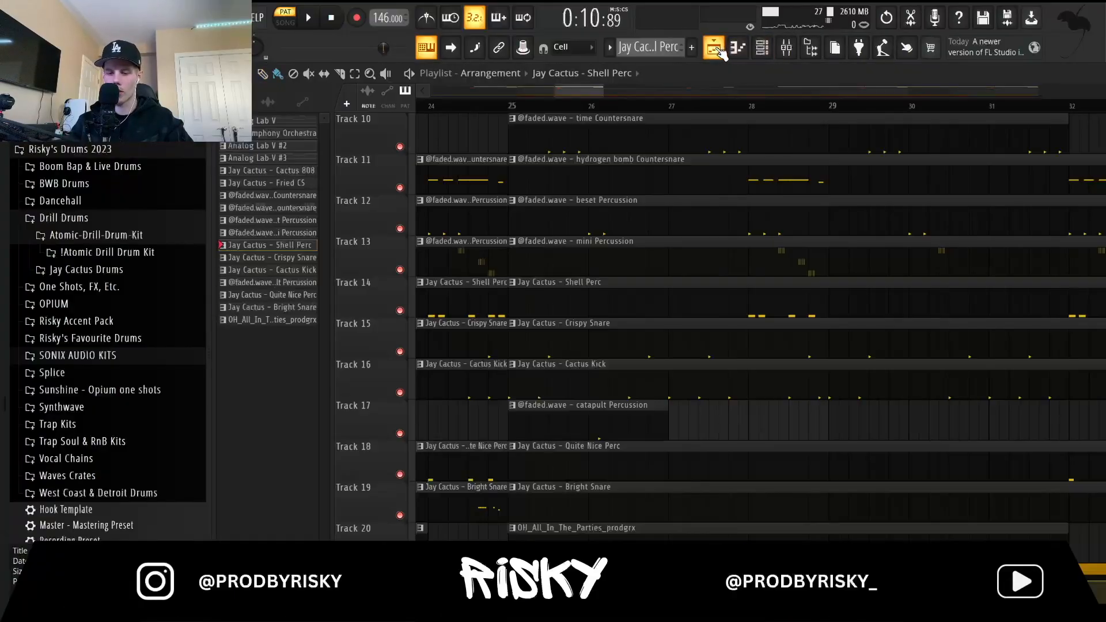
pyautogui.doubleClick(667, 326)
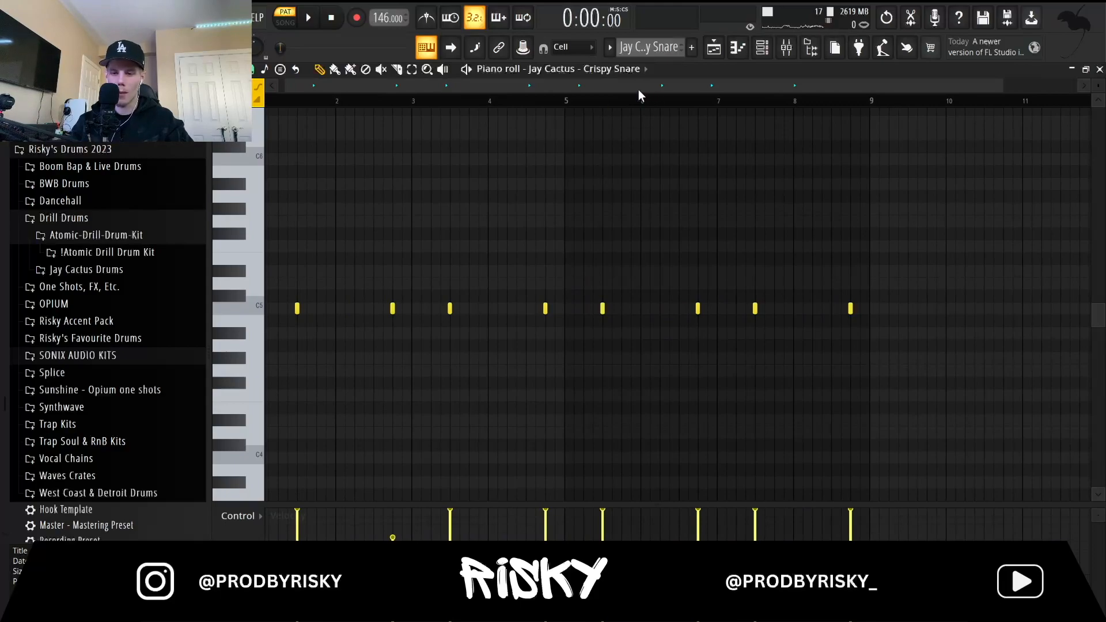
pyautogui.scroll(2, 288, 324)
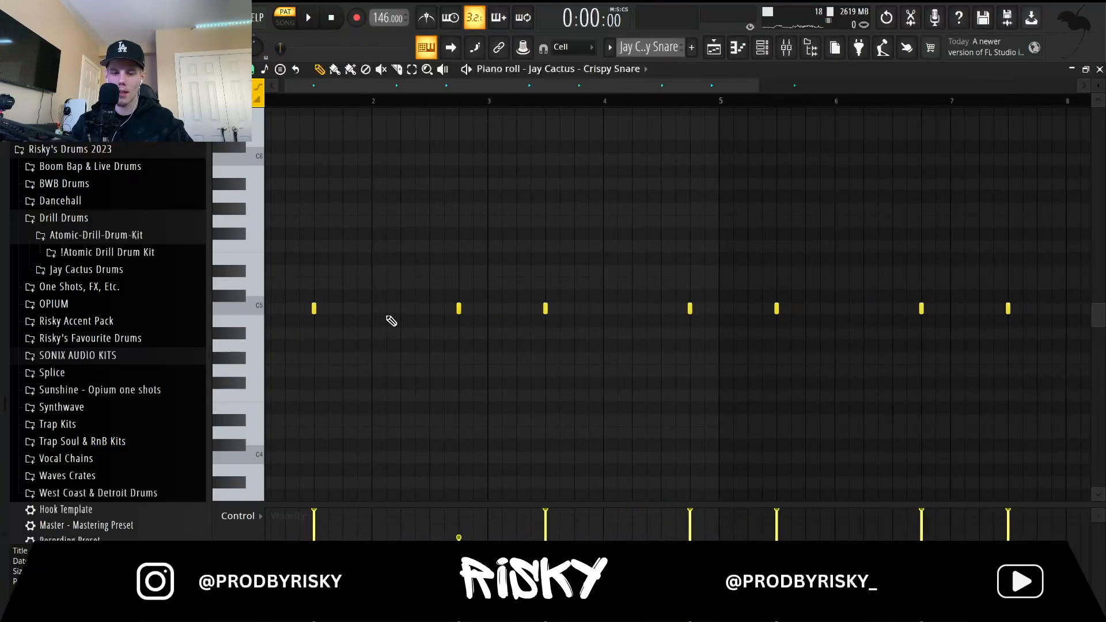
pyautogui.moveTo(422, 83); pyautogui.dragTo(312, 101)
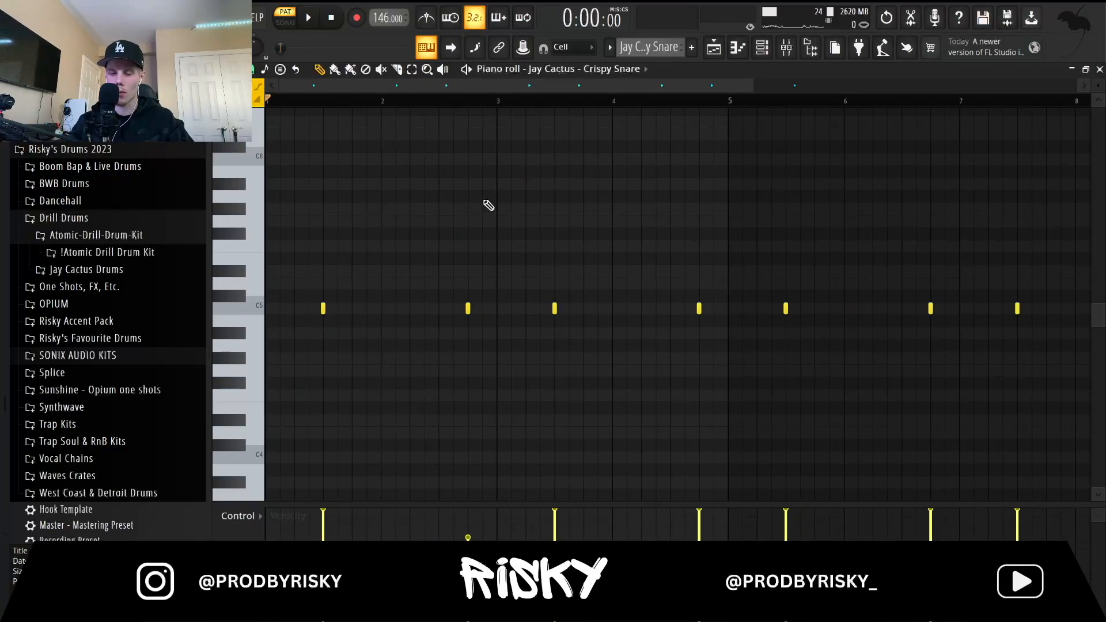
pyautogui.press('space')
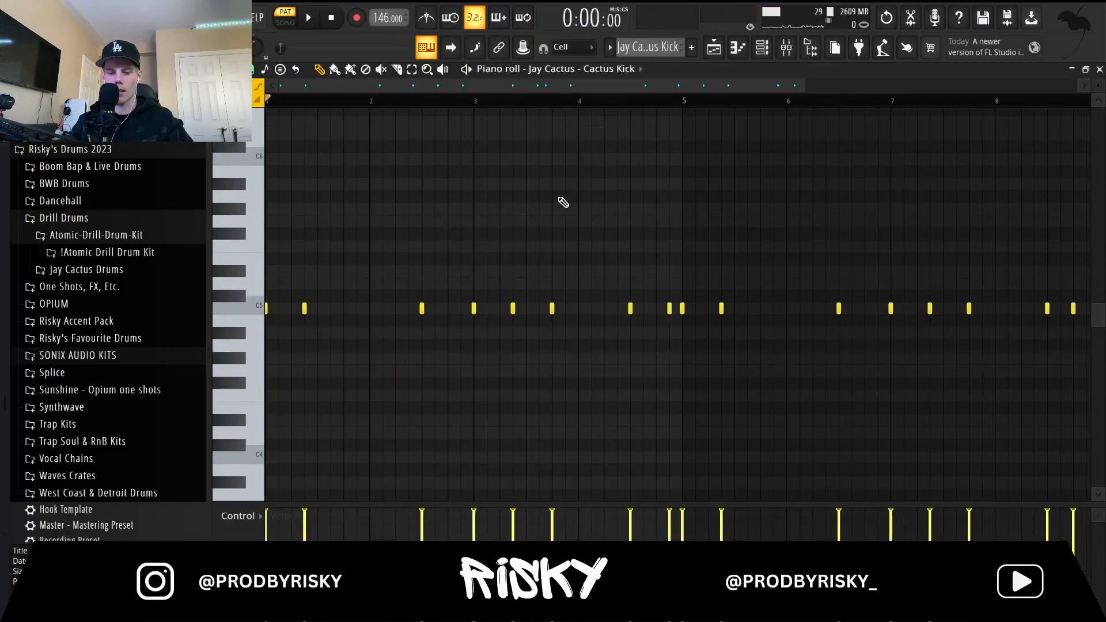
pyautogui.press('space')
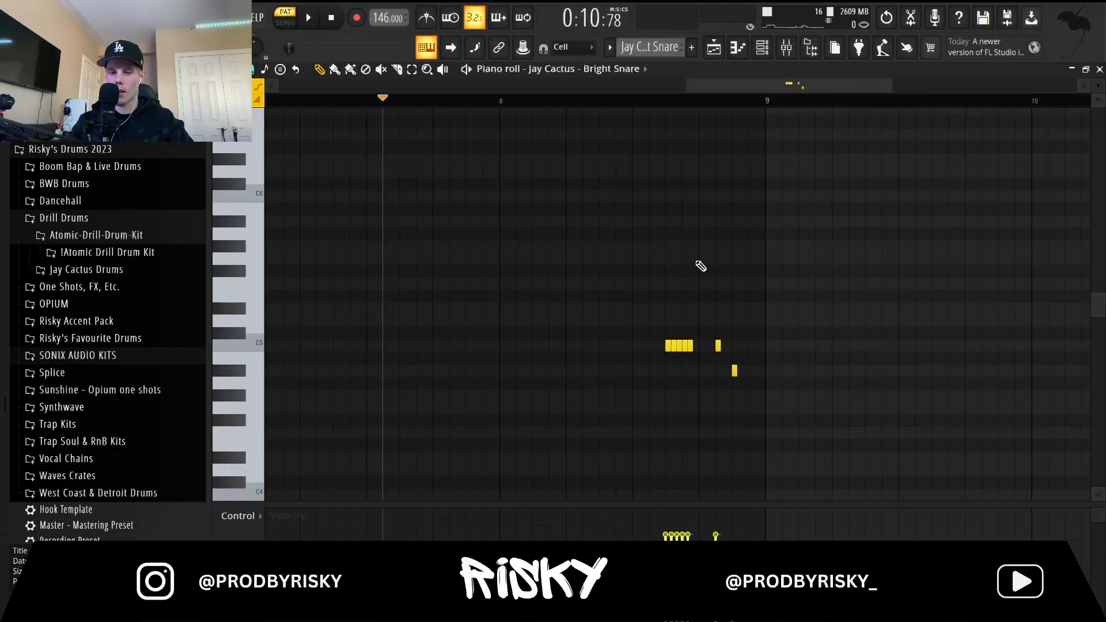
# Set the piano roll snap to 1/3 step and select the Paint tool for the Bright Snare pattern.
pyautogui.keyDown('ctrl'); pyautogui.scroll(-2, 699, 266); pyautogui.keyUp('ctrl')
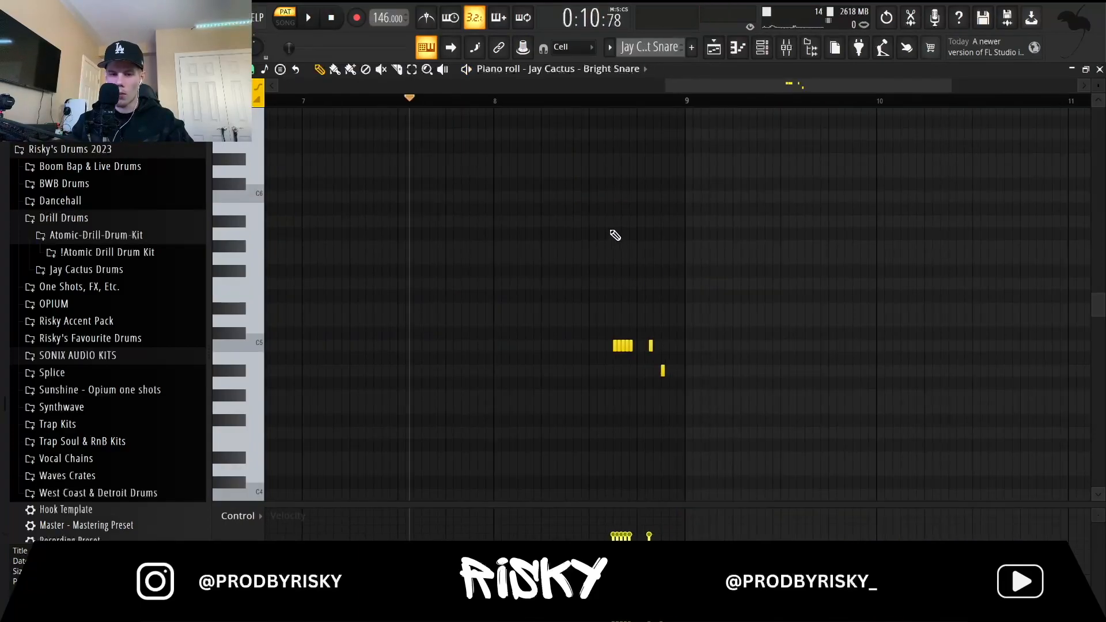
pyautogui.click(280, 68)
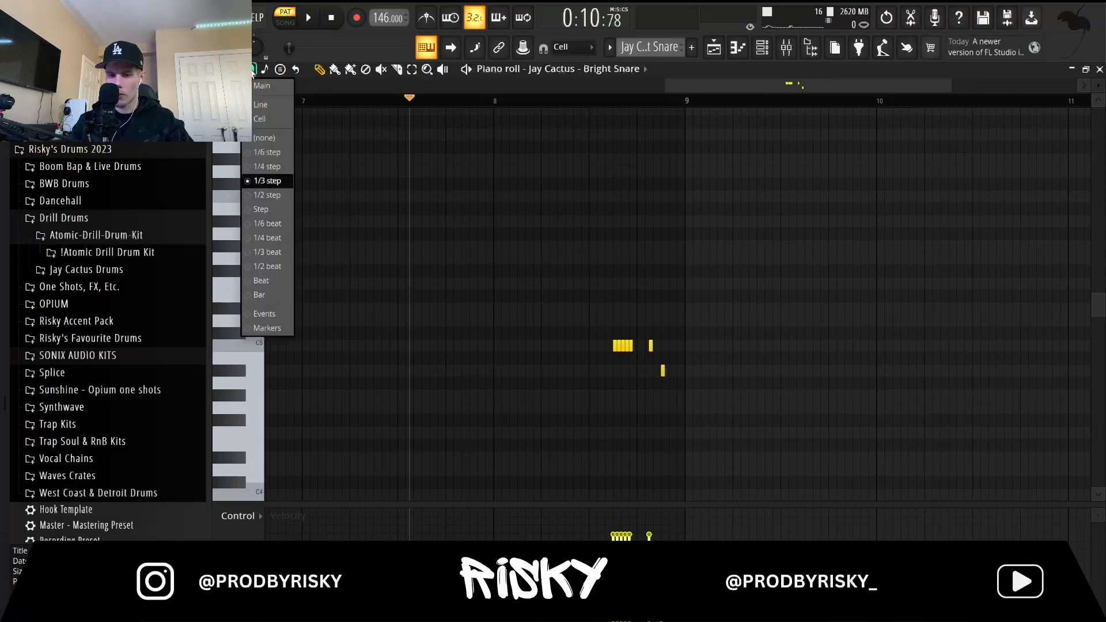
pyautogui.click(264, 182)
pyautogui.click(334, 69)
# Try painting a 1/3-step note roll above the C5 notes in bar 8 of the Bright Snare pattern and play the pattern.
pyautogui.keyDown('ctrl'); pyautogui.scroll(4, 624, 343); pyautogui.keyUp('ctrl')
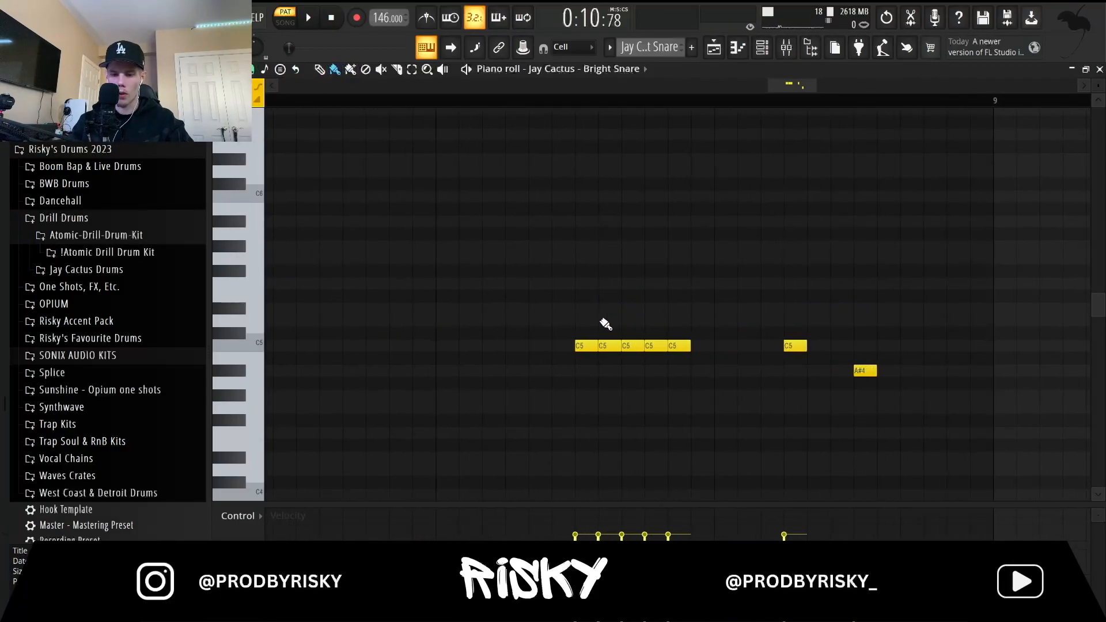
pyautogui.moveTo(578, 308); pyautogui.dragTo(675, 307)
pyautogui.moveTo(551, 303); pyautogui.dragTo(713, 314)
pyautogui.keyDown('ctrl'); pyautogui.scroll(-5, 666, 316); pyautogui.keyUp('ctrl')
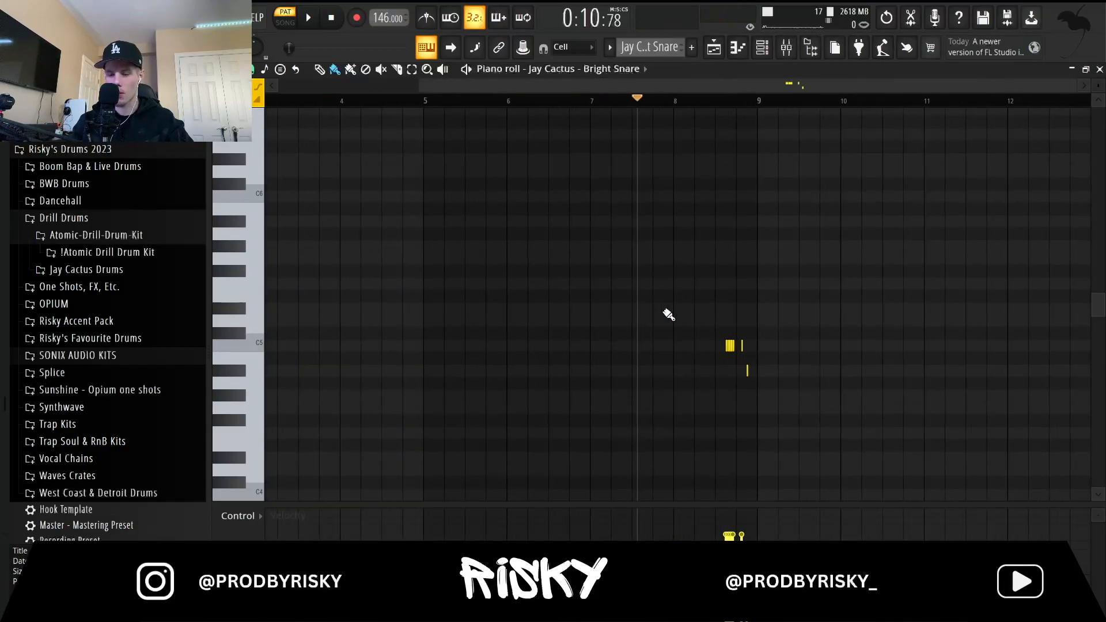
pyautogui.press('space')
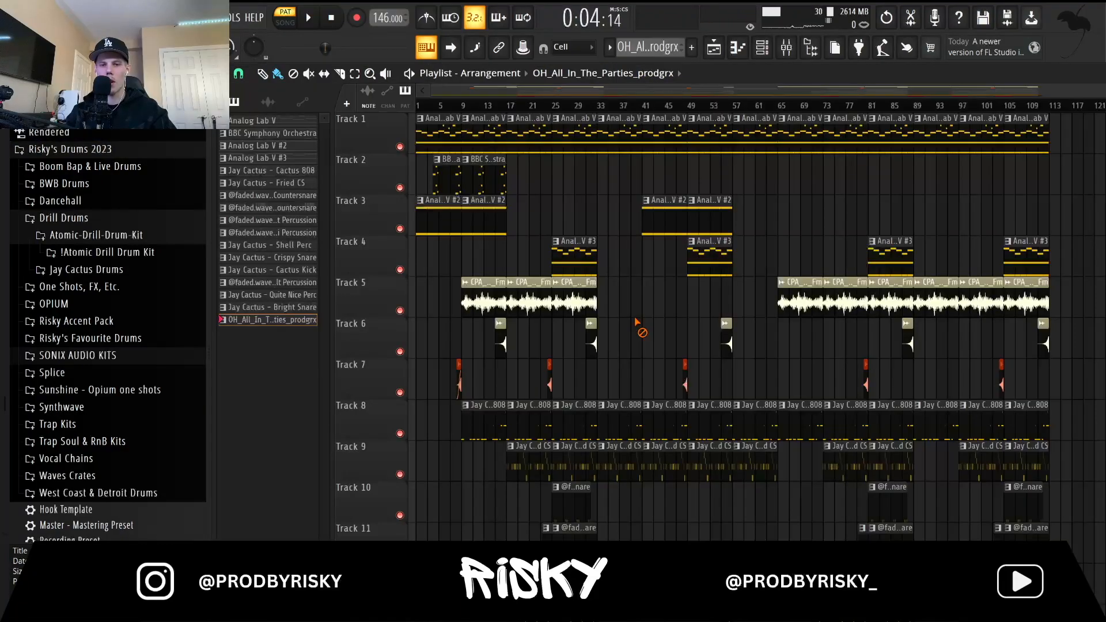
# Examine the placement of the transition effects on playlist Tracks 6 and 7 and the Perc Repeat clips on Track 23.
pyautogui.scroll(-2, 495, 290)
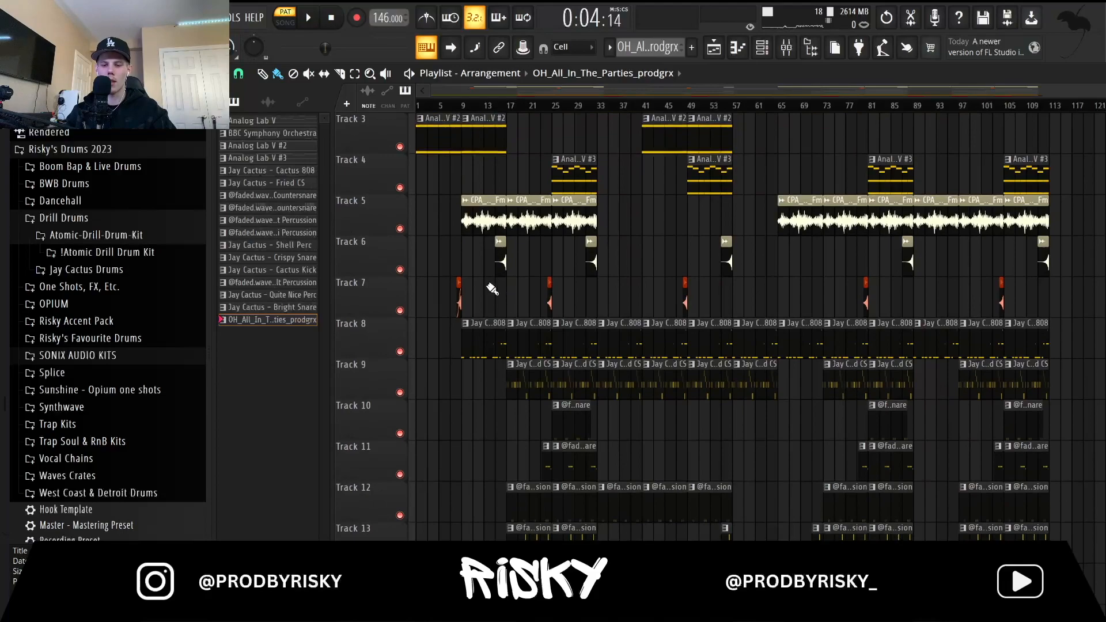
pyautogui.keyDown('ctrl'); pyautogui.scroll(3, 496, 290); pyautogui.keyUp('ctrl')
pyautogui.moveTo(569, 91); pyautogui.dragTo(555, 92)
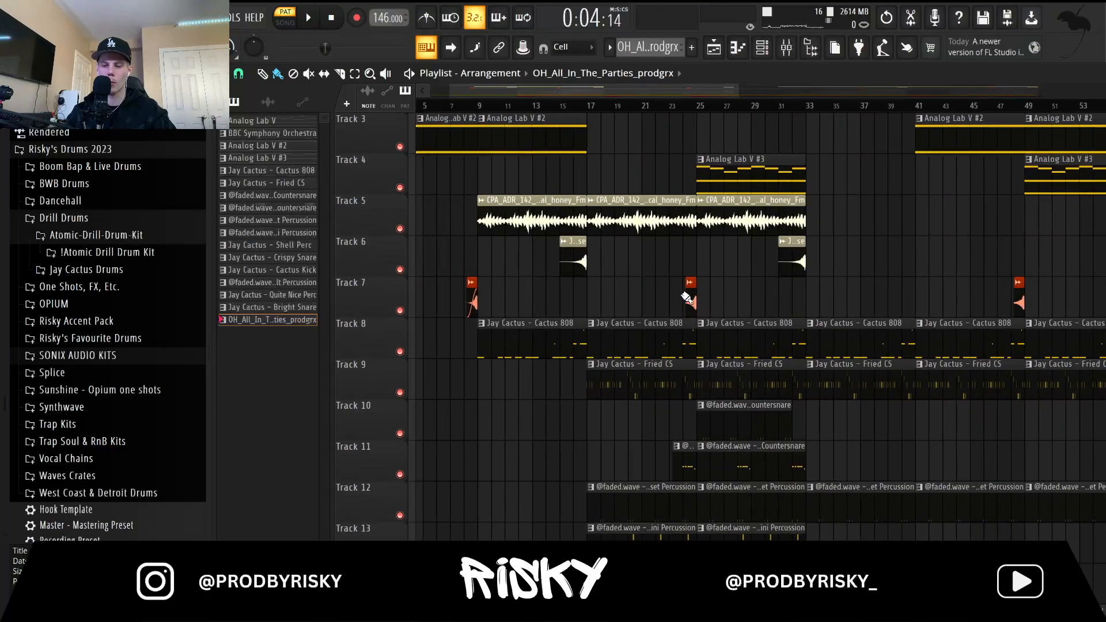
pyautogui.scroll(-16, 773, 301)
pyautogui.keyDown('ctrl'); pyautogui.scroll(2, 600, 296); pyautogui.keyUp('ctrl')
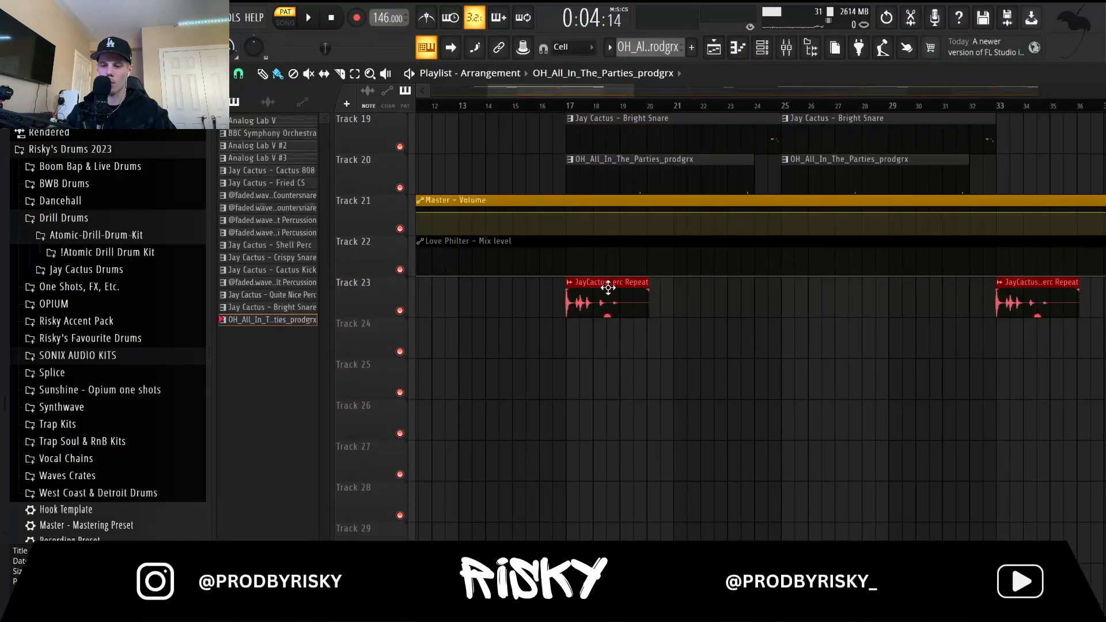
pyautogui.scroll(17, 608, 288)
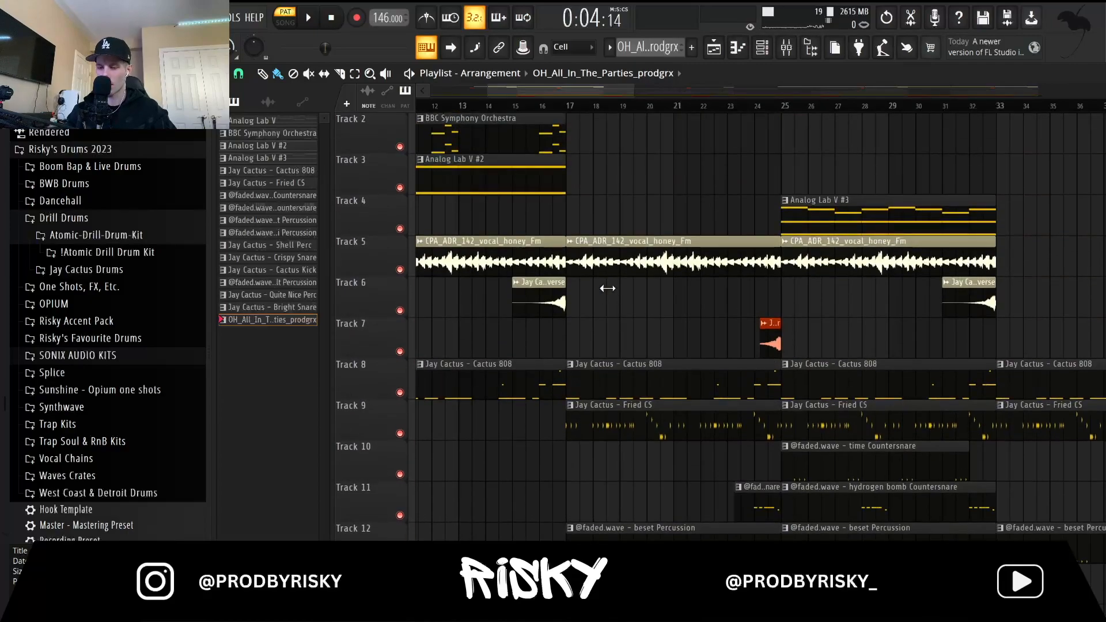
# Examine the Master volume and Love Philter mix level automation on Tracks 21 and 22, and stop the song playback.
pyautogui.scroll(-11, 608, 288)
pyautogui.keyDown('ctrl'); pyautogui.scroll(-4, 608, 288); pyautogui.keyUp('ctrl')
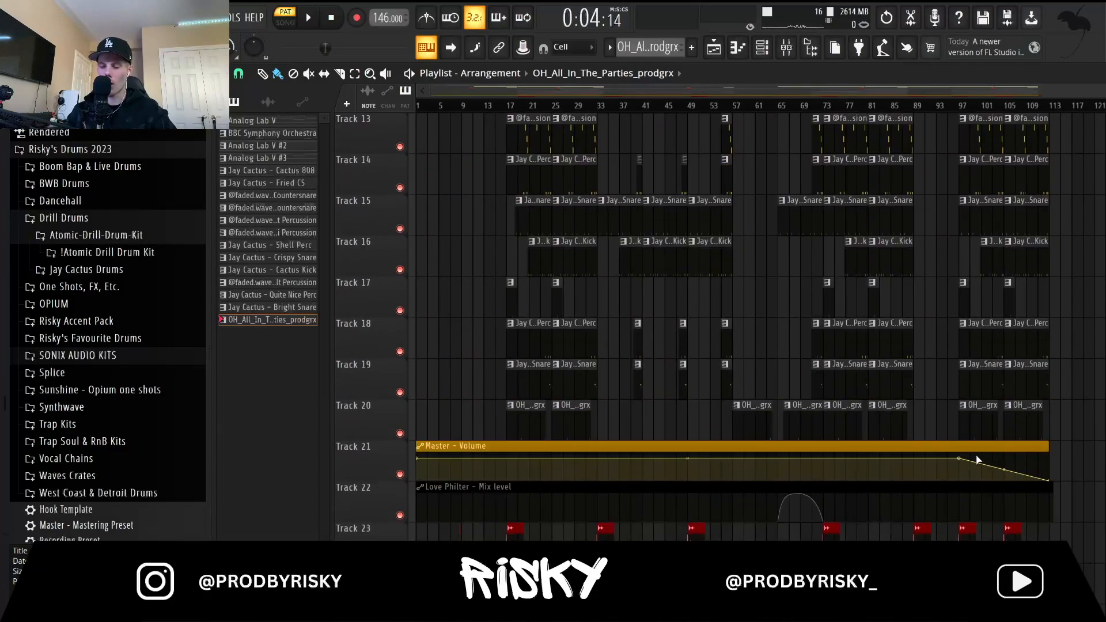
pyautogui.keyDown('ctrl'); pyautogui.scroll(3, 766, 486); pyautogui.keyUp('ctrl')
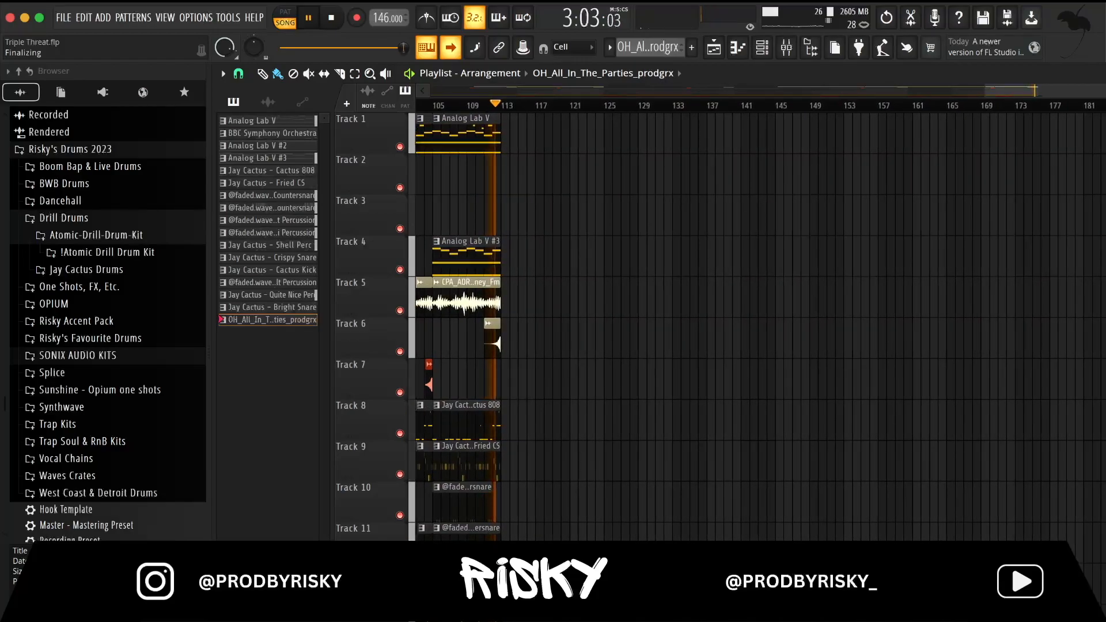
pyautogui.press('space')
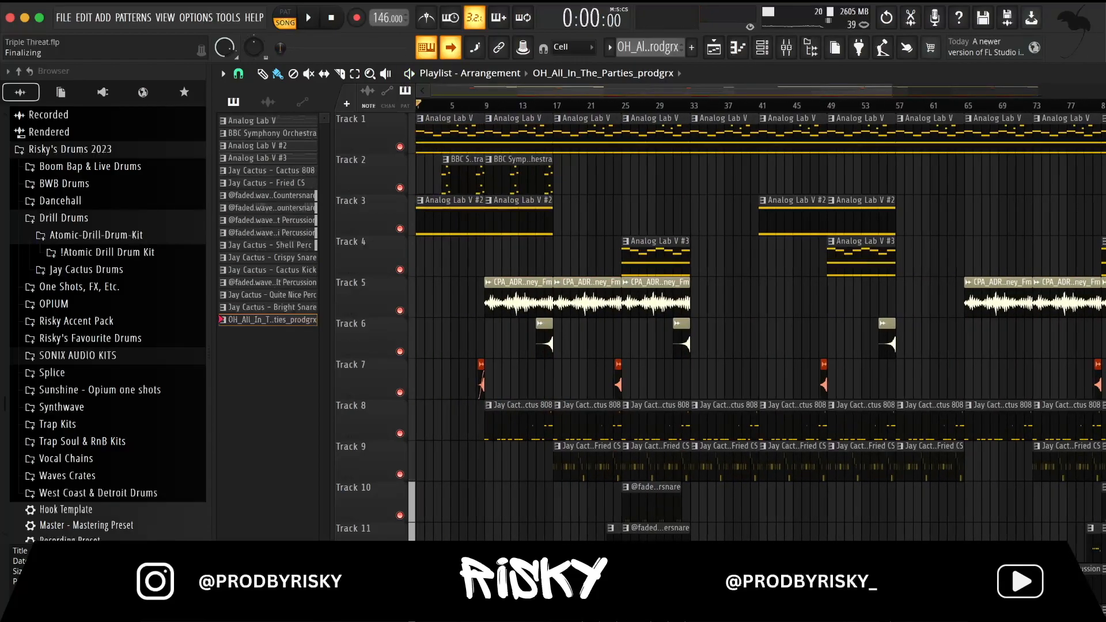